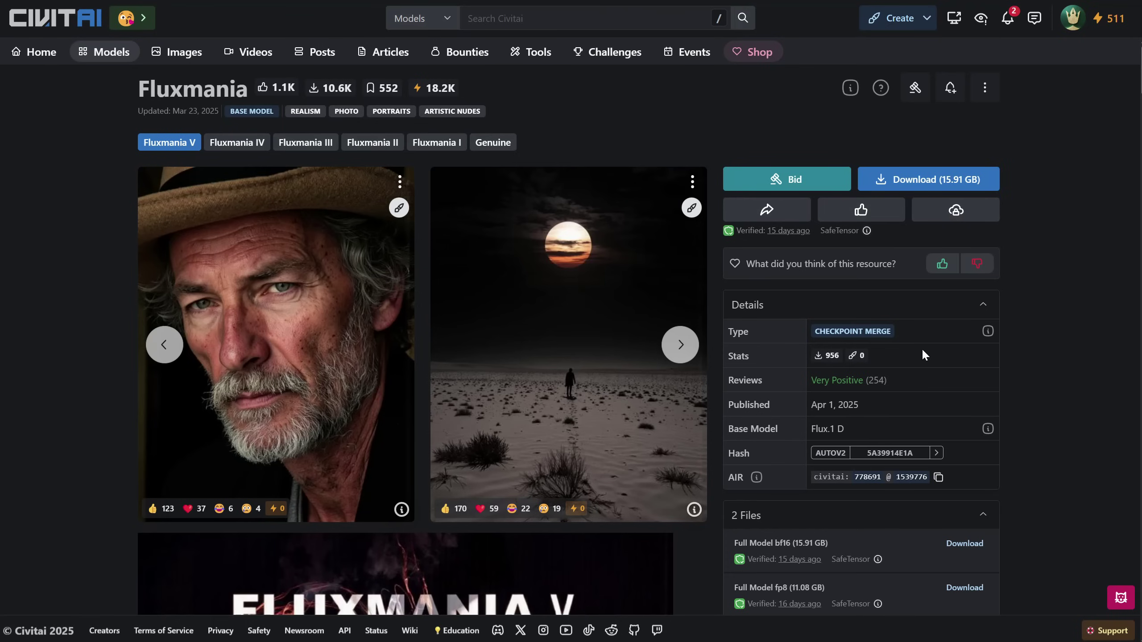
Collapse and re-expand the list of downloadable model files
{"action": "scroll", "coordinate": [1007, 383], "scroll_direction": "down", "scroll_amount": 1}
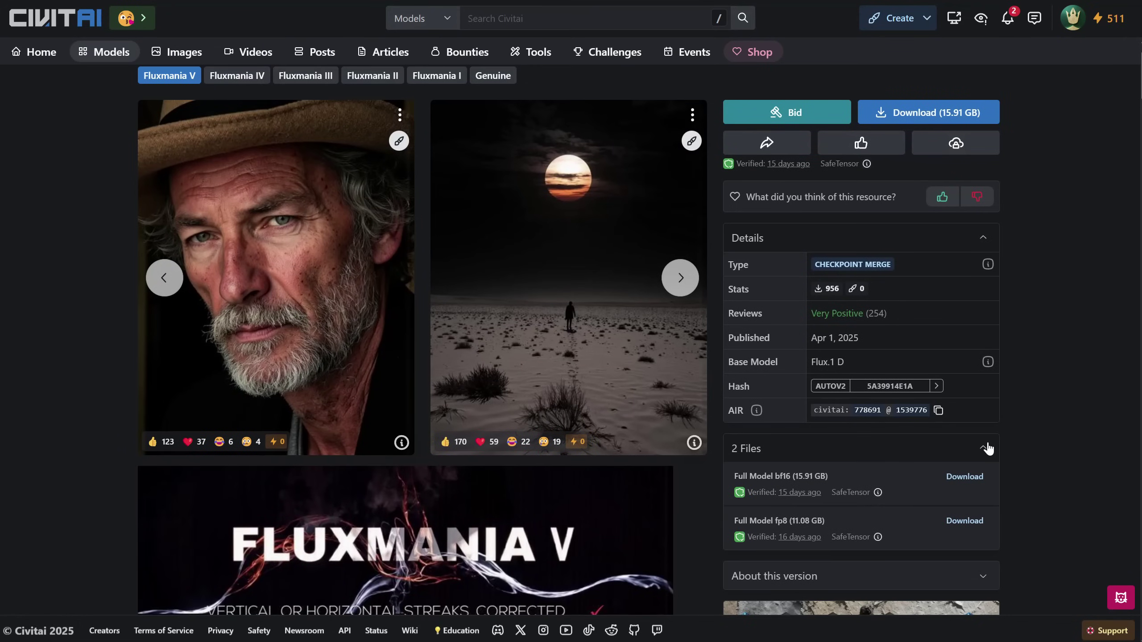
{"action": "left_click", "coordinate": [987, 448]}
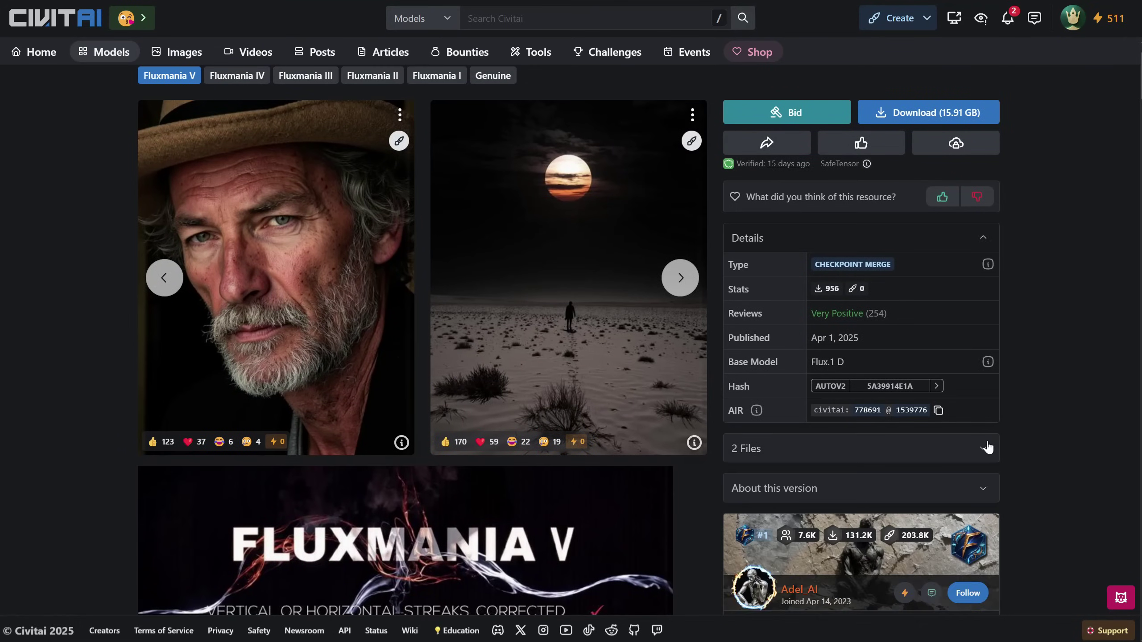
{"action": "left_click", "coordinate": [997, 448]}
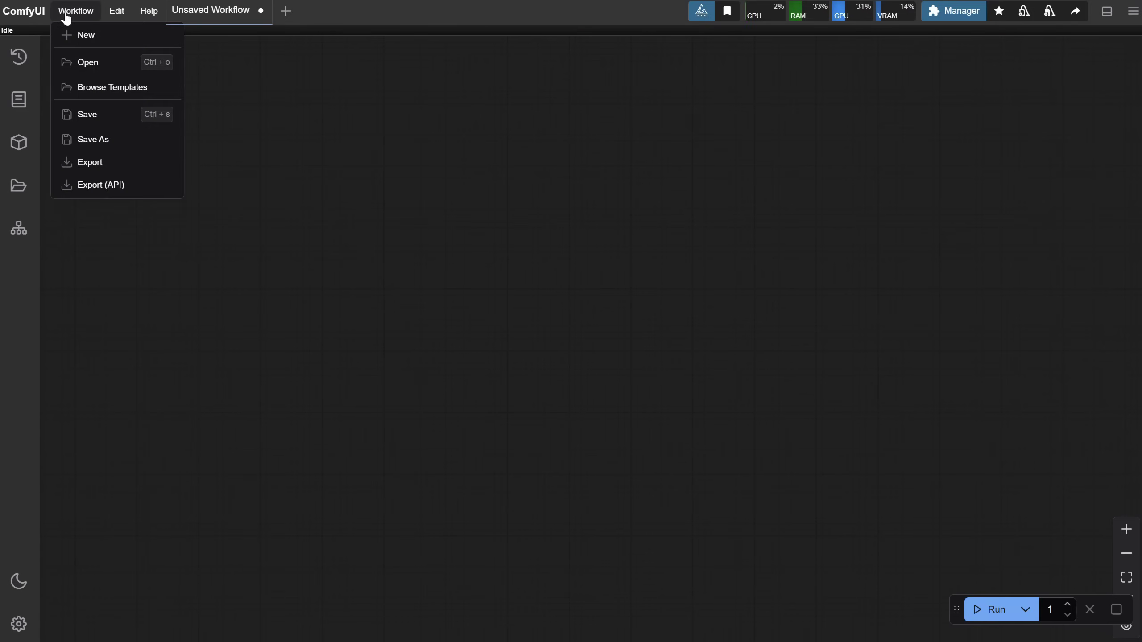
Open the Fluxmania V - Text2Image.json workflow in a new tab
{"action": "left_click", "coordinate": [86, 62]}
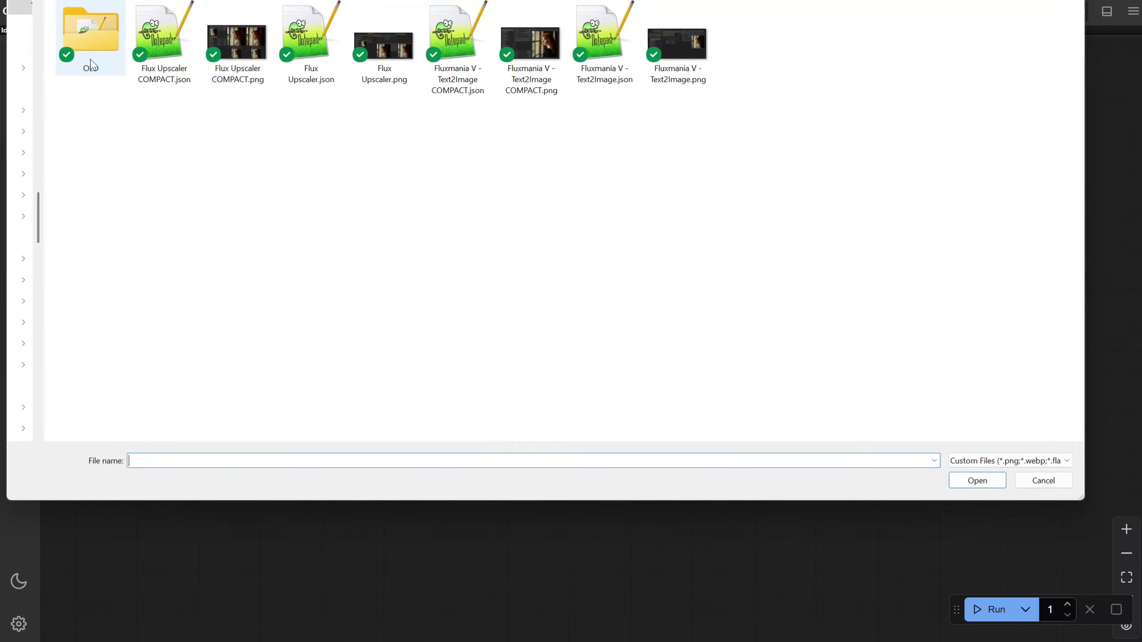
{"action": "left_click", "coordinate": [598, 57]}
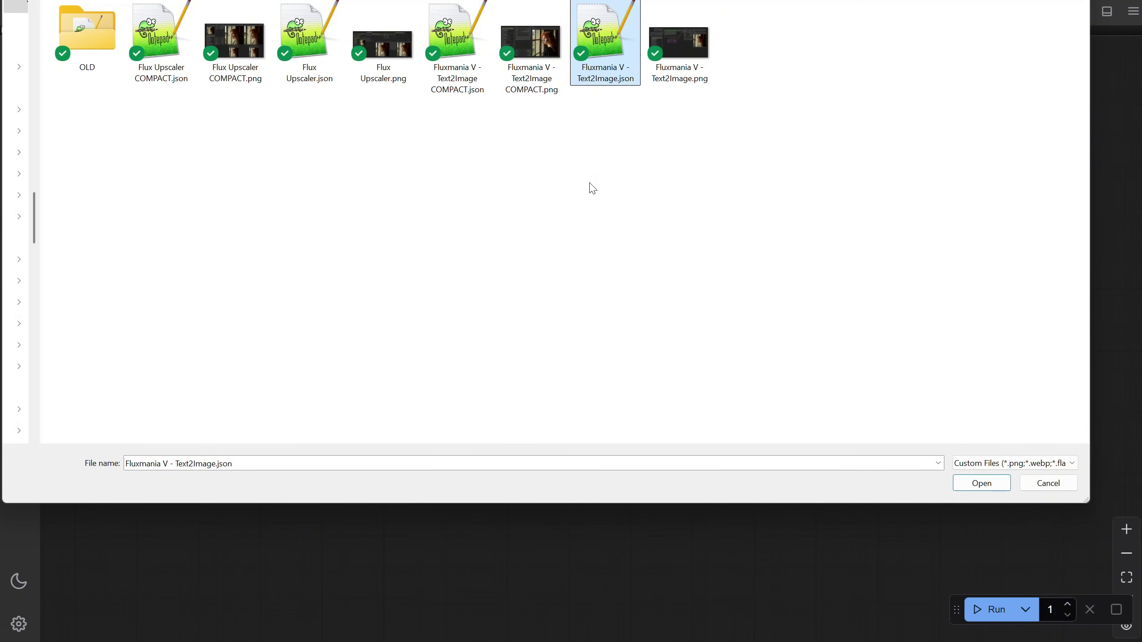
{"action": "double_click", "coordinate": [600, 54]}
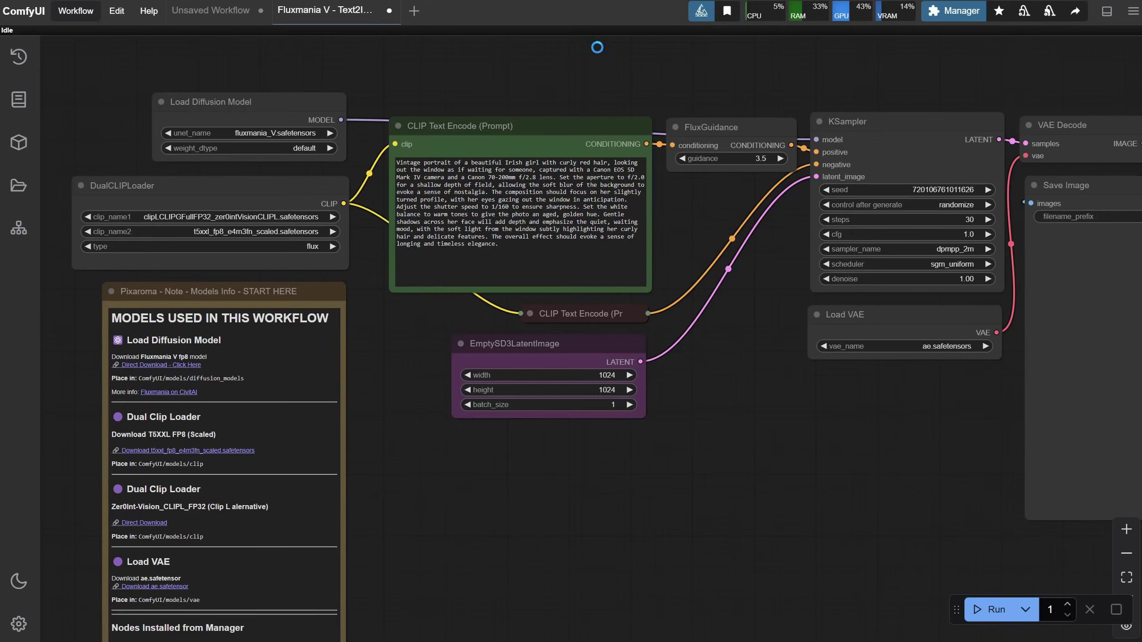
{"action": "scroll", "coordinate": [610, 227], "scroll_direction": "up", "scroll_amount": 3}
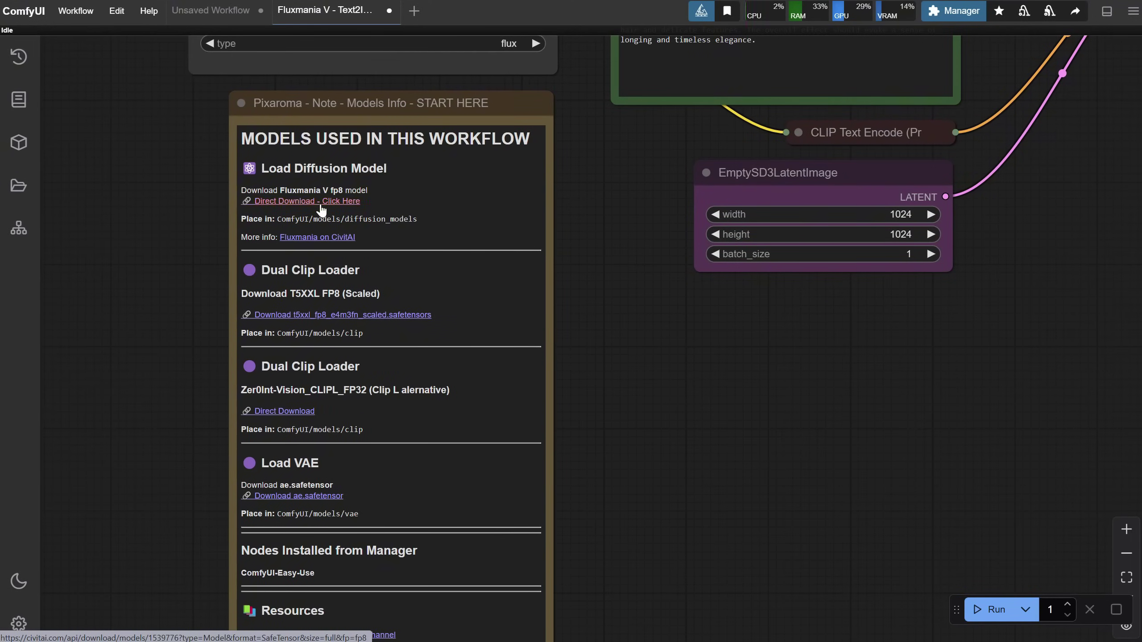
Download the Fluxmania V fp8 model into the models folder and view the rest of the note
{"action": "left_click", "coordinate": [320, 203]}
{"action": "double_click", "coordinate": [93, 364]}
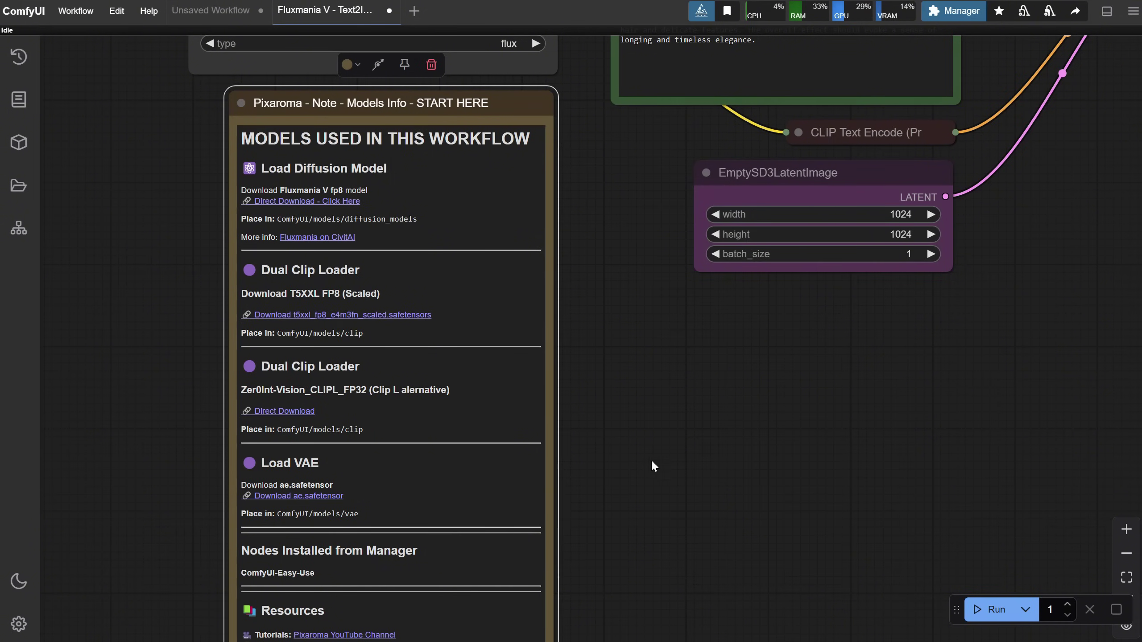
{"action": "left_click_drag", "start_coordinate": [652, 459], "coordinate": [635, 328]}
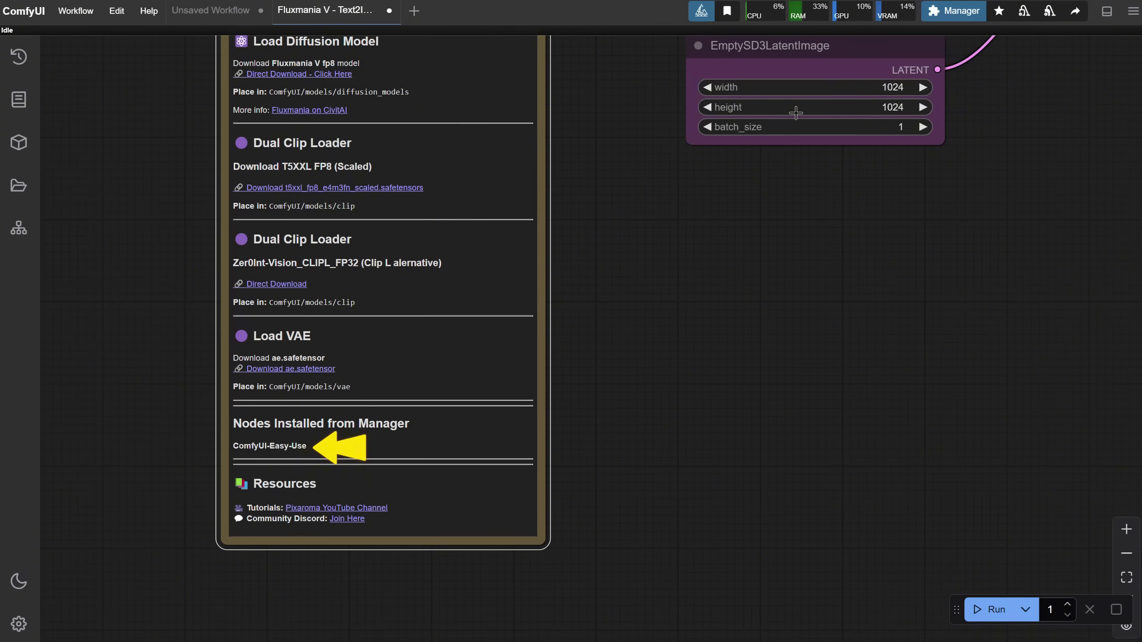
{"action": "left_click", "coordinate": [954, 11]}
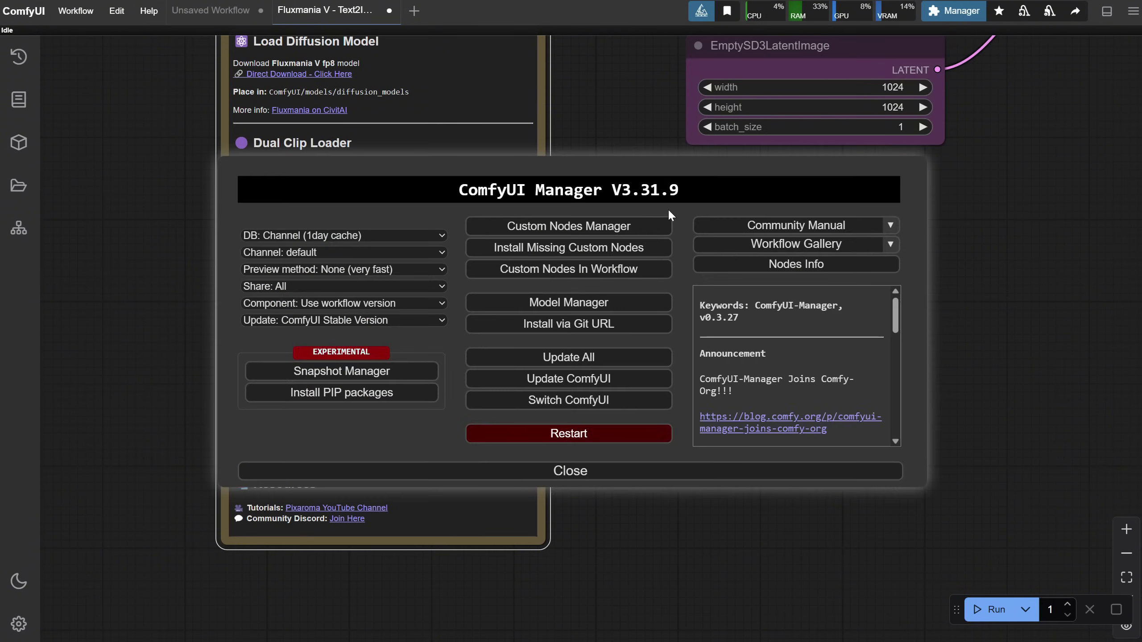
{"action": "left_click", "coordinate": [597, 230]}
{"action": "type", "text": "easy use"}
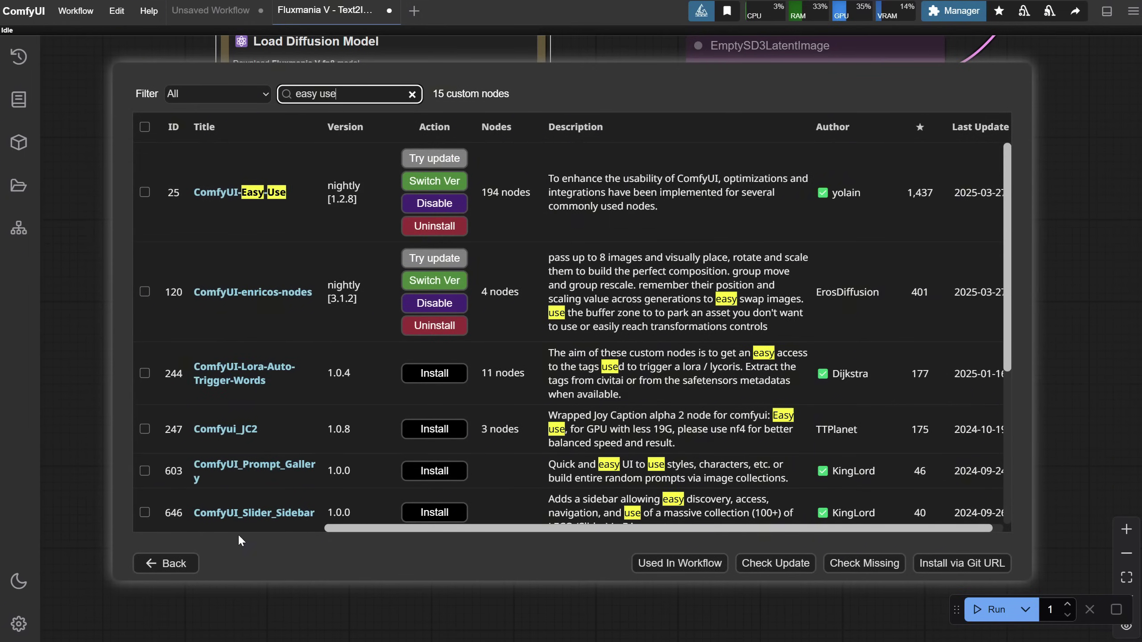
{"action": "left_click", "coordinate": [175, 566]}
{"action": "left_click", "coordinate": [566, 471]}
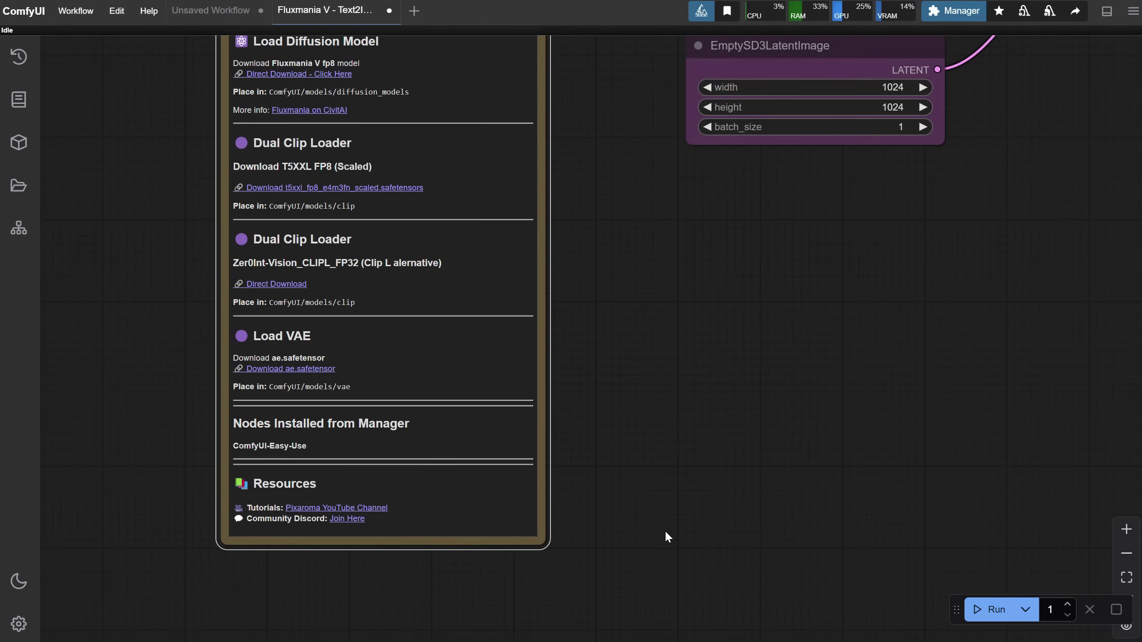
Confirm the diffusion model loader uses fluxmania_V.safetensors
{"action": "scroll", "coordinate": [652, 354], "scroll_direction": "down", "scroll_amount": 5}
{"action": "left_click_drag", "start_coordinate": [771, 328], "coordinate": [589, 545]}
{"action": "scroll", "coordinate": [369, 209], "scroll_direction": "up", "scroll_amount": 8}
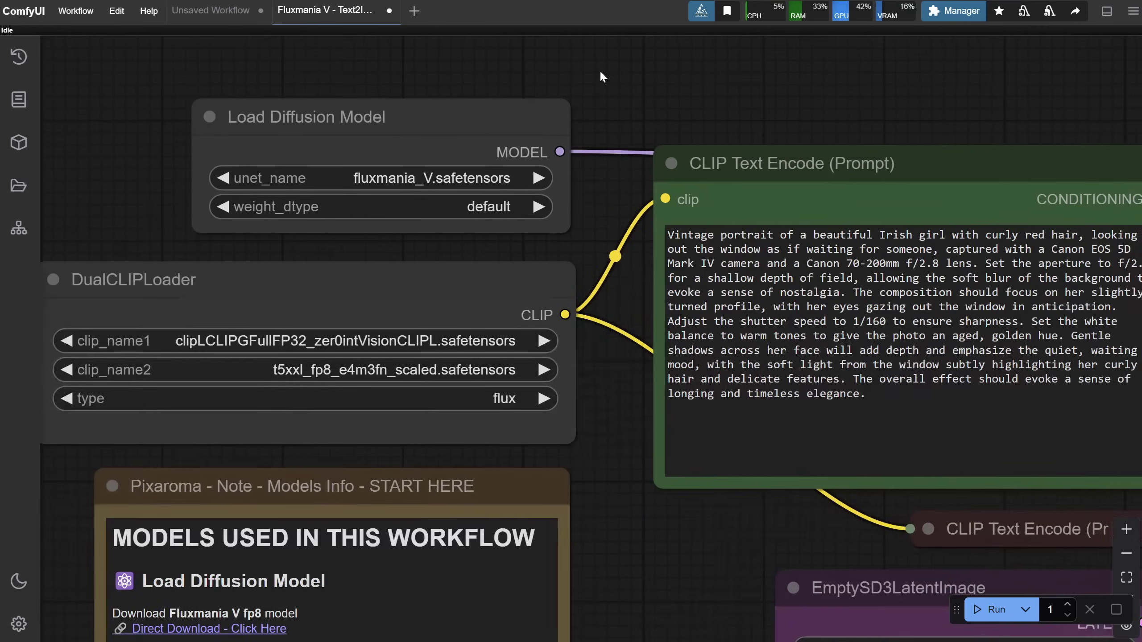
{"action": "left_click", "coordinate": [433, 167]}
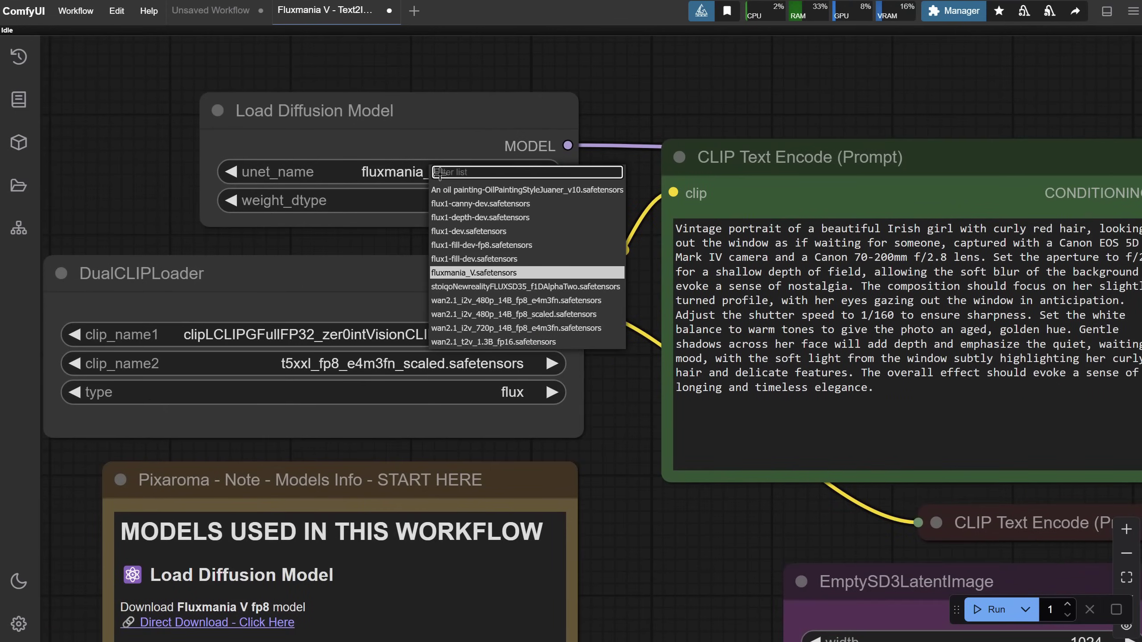
{"action": "left_click", "coordinate": [472, 272]}
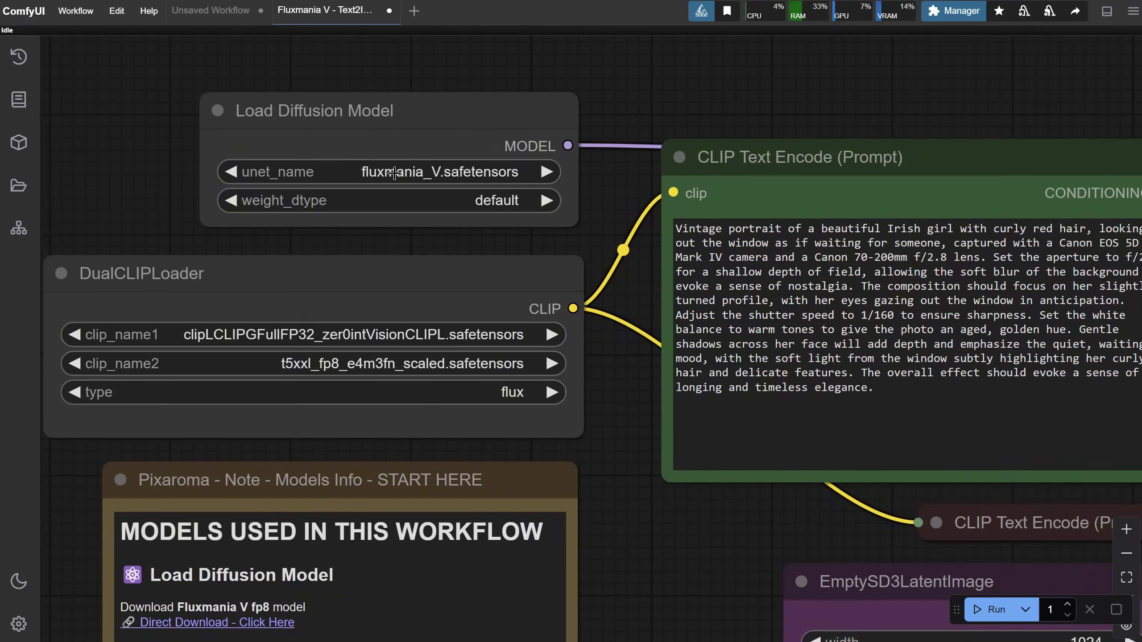
Run the workflow and zoom into the 1024 × 1024 red-haired woman portrait in Save Image
{"action": "left_click_drag", "start_coordinate": [605, 247], "coordinate": [612, 142]}
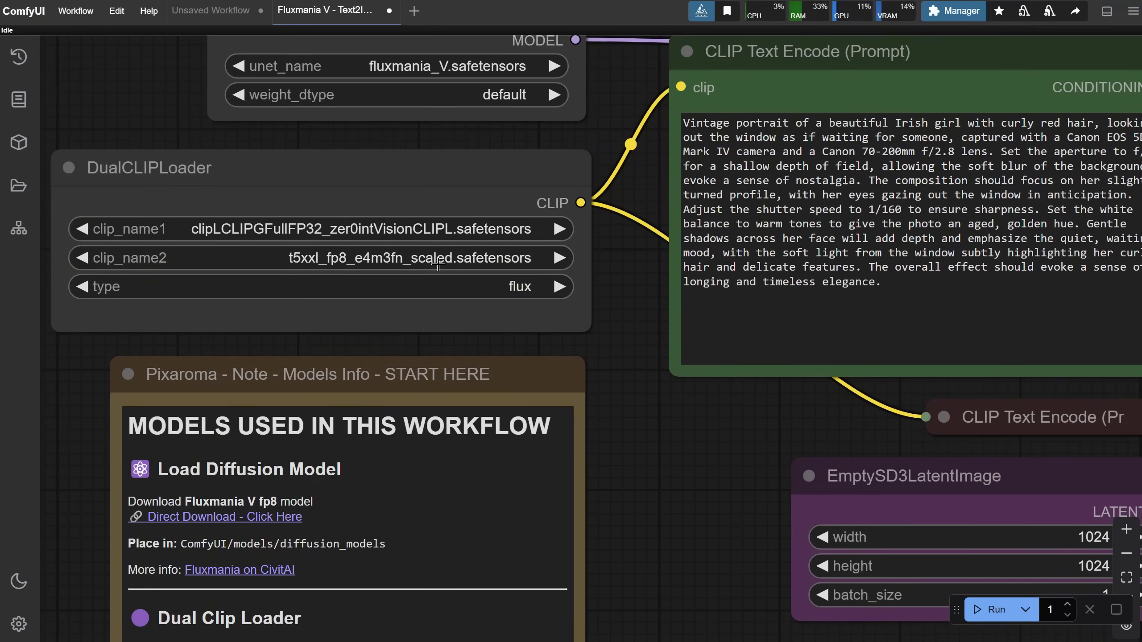
{"action": "scroll", "coordinate": [438, 266], "scroll_direction": "down", "scroll_amount": 5}
{"action": "left_click_drag", "start_coordinate": [733, 288], "coordinate": [530, 282]}
{"action": "left_click_drag", "start_coordinate": [745, 439], "coordinate": [487, 390]}
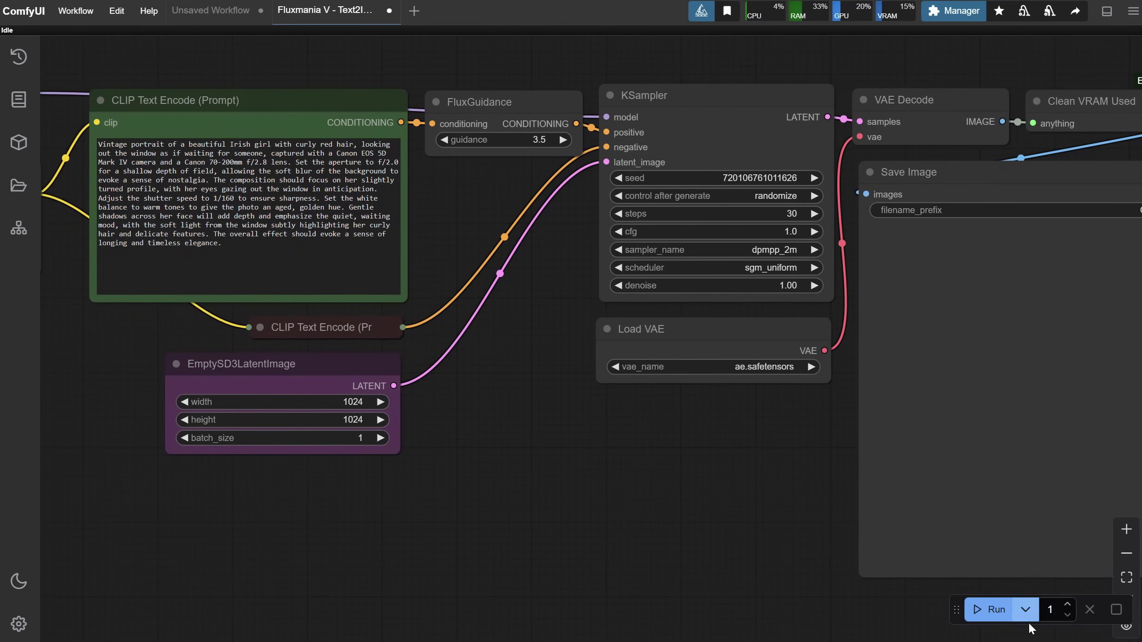
{"action": "left_click", "coordinate": [984, 612]}
{"action": "left_click_drag", "start_coordinate": [807, 453], "coordinate": [569, 456]}
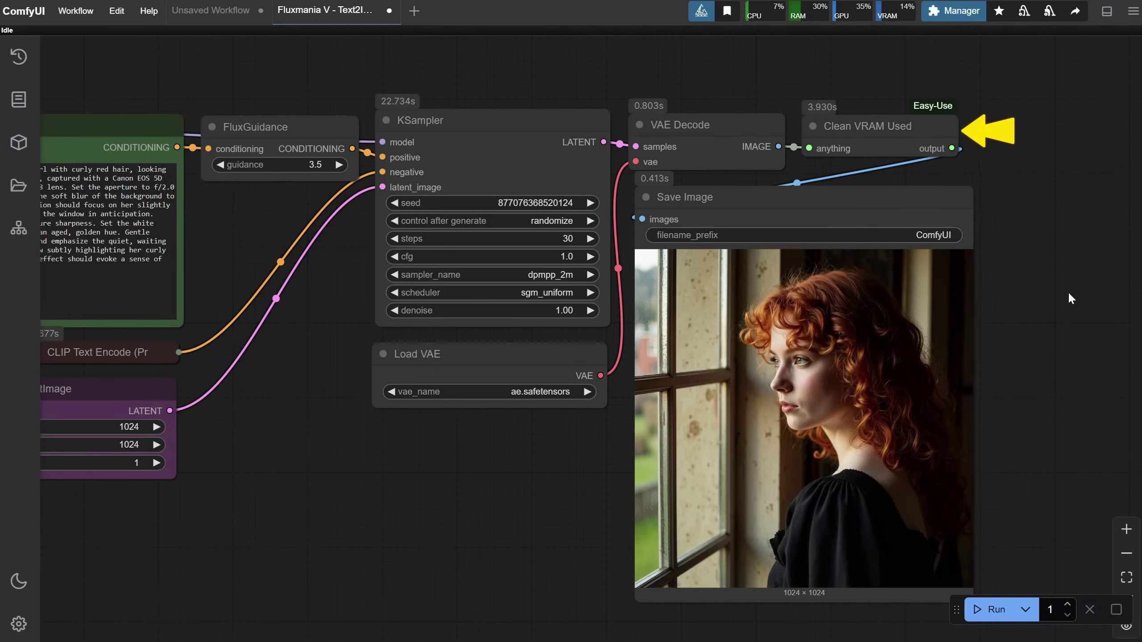
{"action": "scroll", "coordinate": [1043, 321], "scroll_direction": "up", "scroll_amount": 5}
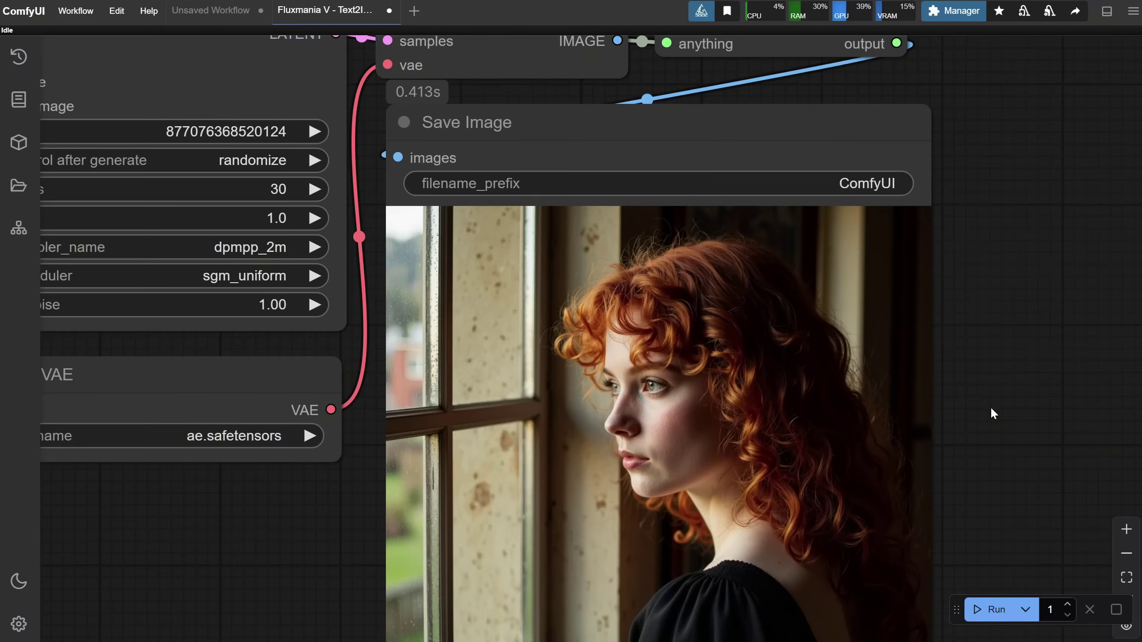
{"action": "scroll", "coordinate": [1004, 228], "scroll_direction": "up", "scroll_amount": 9}
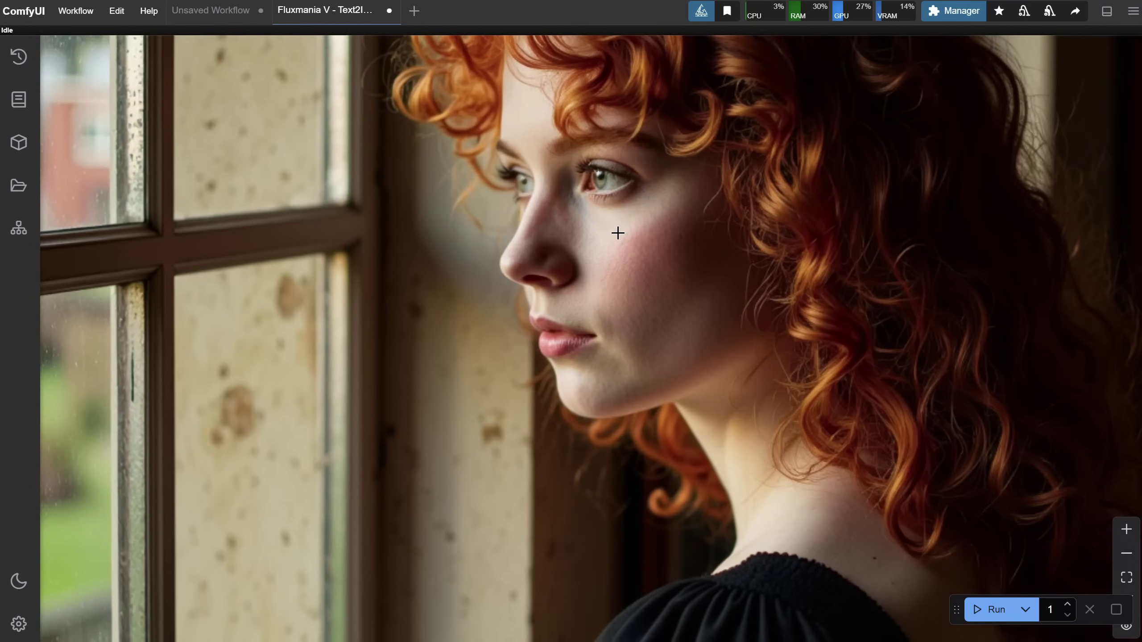
{"action": "scroll", "coordinate": [618, 233], "scroll_direction": "down", "scroll_amount": 12}
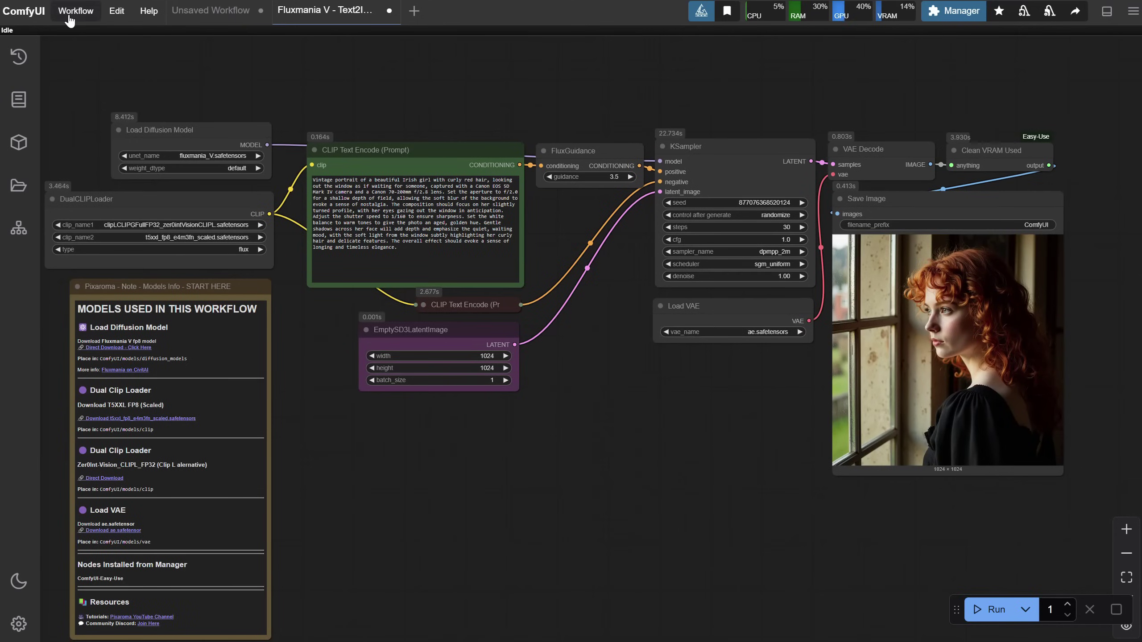
Open Fluxmania V - Text2Image COMPACT.json and zoom to frame its txt2img and Save Image nodes
{"action": "left_click", "coordinate": [70, 11]}
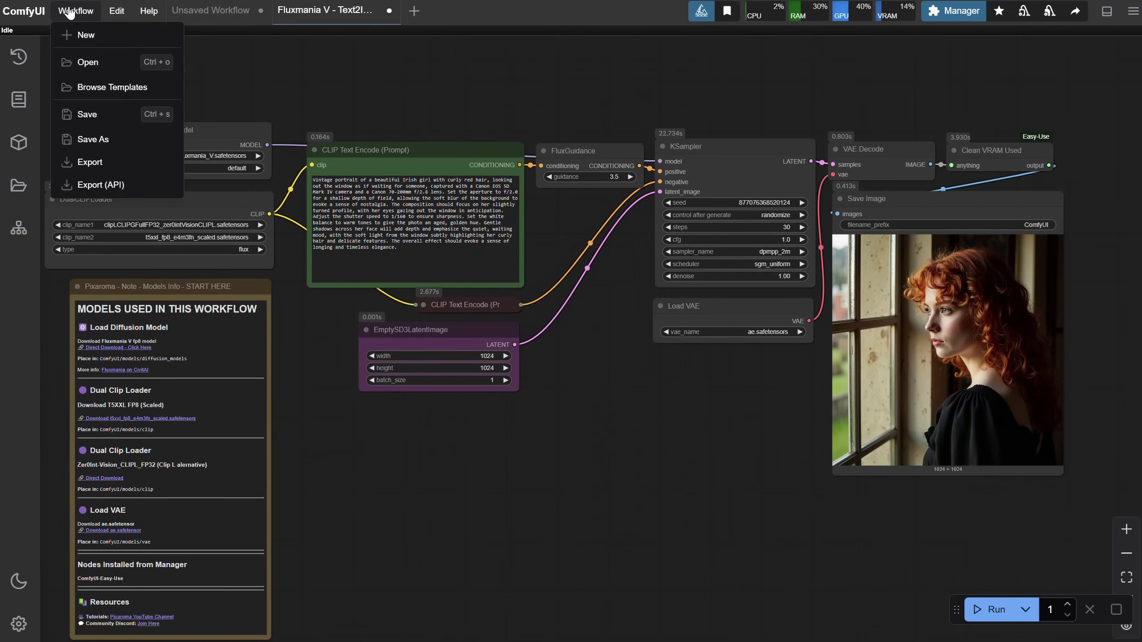
{"action": "left_click", "coordinate": [84, 60]}
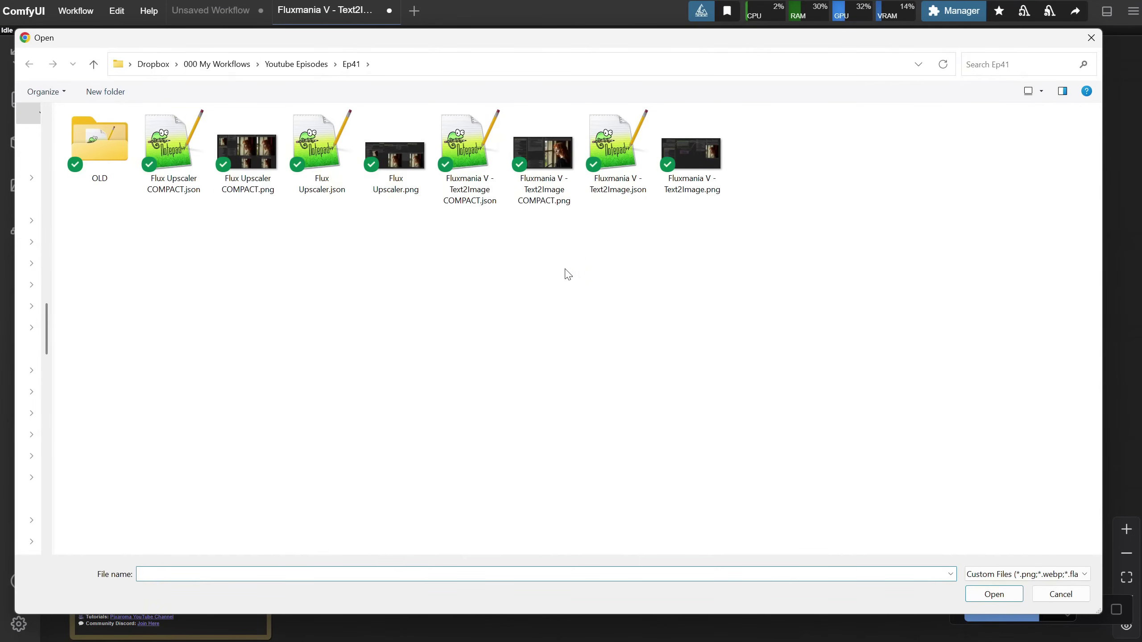
{"action": "double_click", "coordinate": [470, 150]}
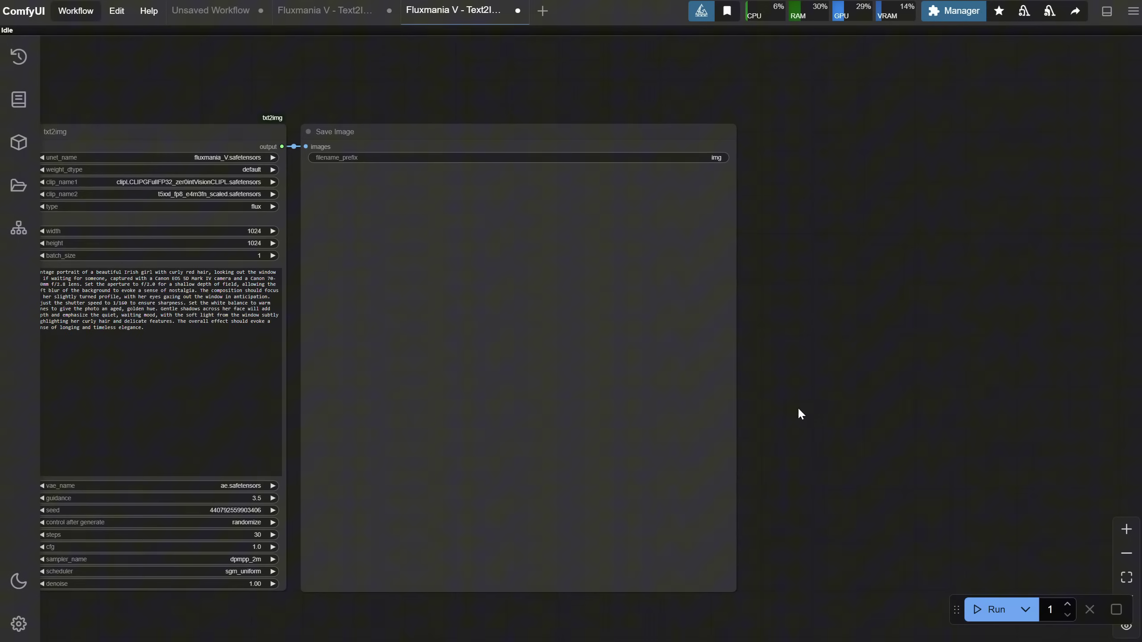
{"action": "scroll", "coordinate": [937, 358], "scroll_direction": "up", "scroll_amount": 2}
{"action": "scroll", "coordinate": [936, 351], "scroll_direction": "down", "scroll_amount": 4}
{"action": "scroll", "coordinate": [291, 304], "scroll_direction": "up", "scroll_amount": 1}
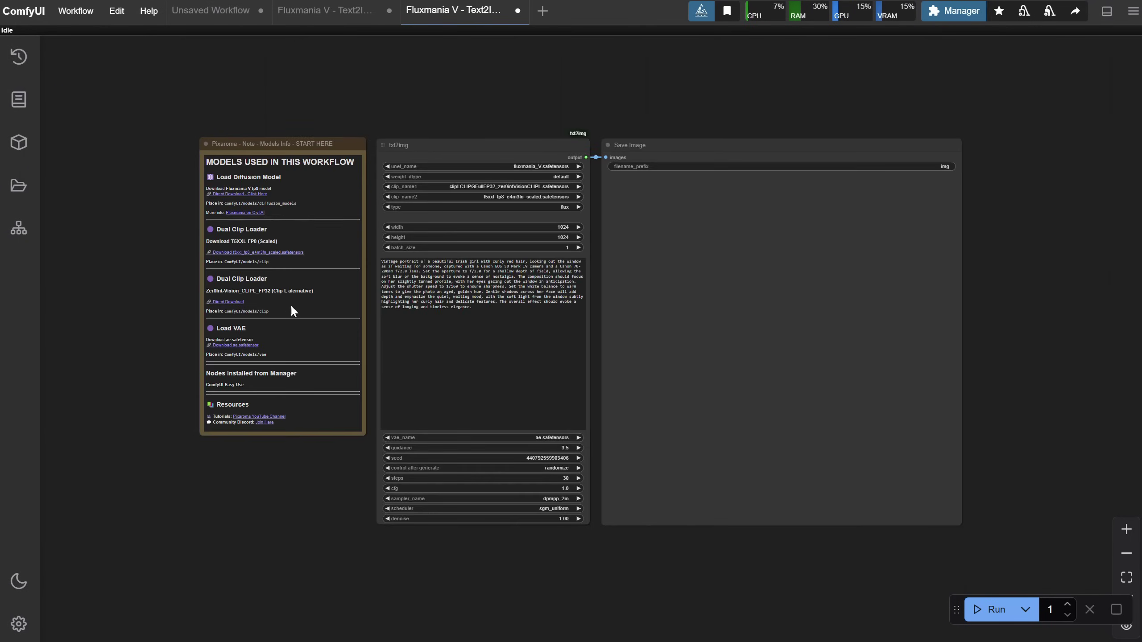
{"action": "scroll", "coordinate": [360, 153], "scroll_direction": "up", "scroll_amount": 2}
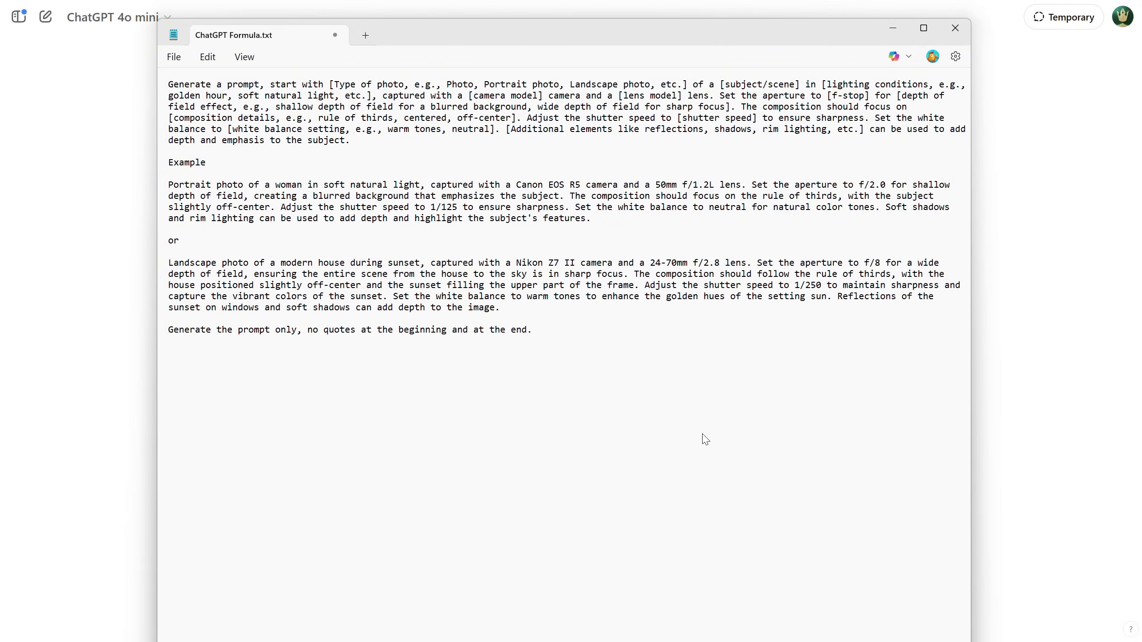
Send the ChatGPT Formula.txt prompt template to ChatGPT
{"action": "key", "text": "ctrl+a"}
{"action": "key", "text": "ctrl+c"}
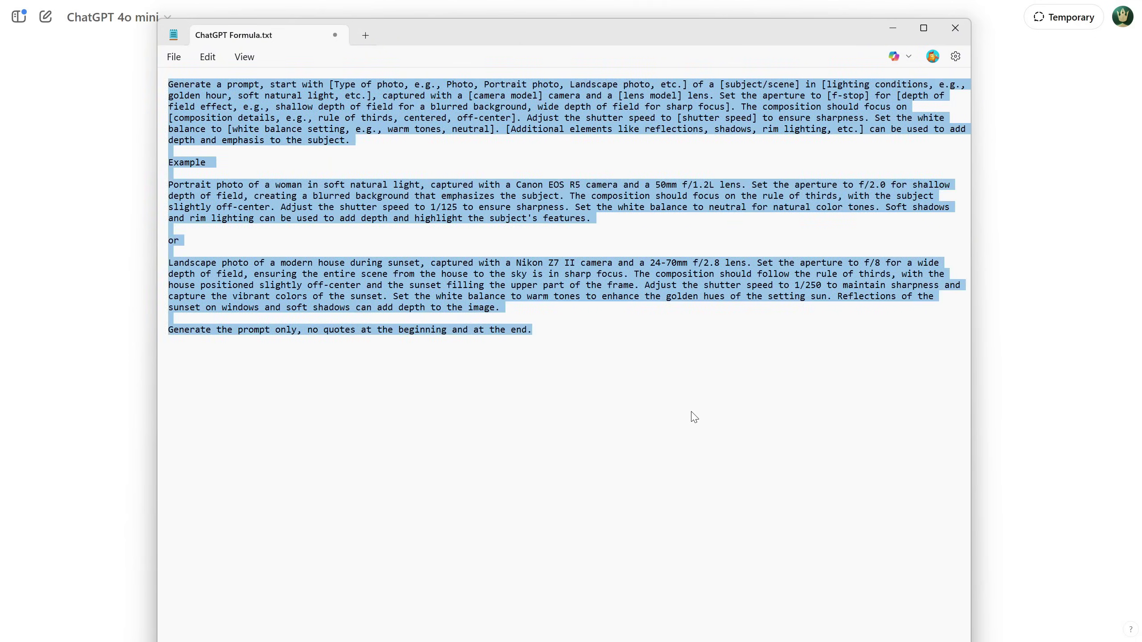
{"action": "left_click", "coordinate": [1100, 276]}
{"action": "key", "text": "ctrl+v"}
{"action": "key", "text": "Return"}
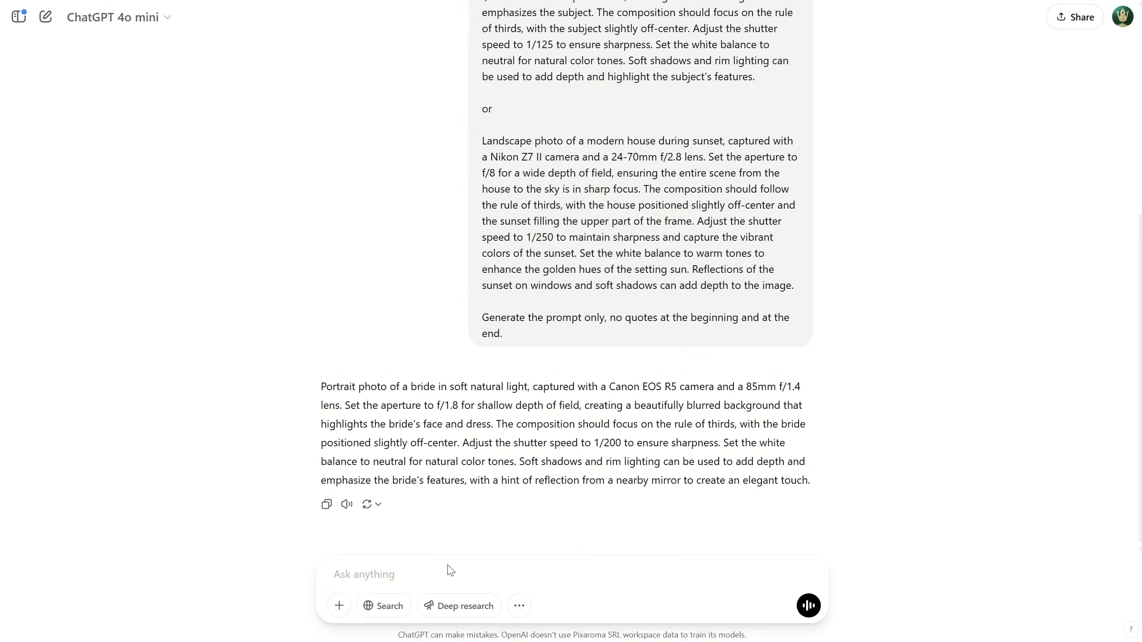
Request a prompt for an old bearded man in a black hat, gentleman, vintage, and copy the reply
{"action": "type", "text": "portrait"}
{"action": "key", "text": "BackSpace"}
{"action": "type", "text": "it of an old man with beard and a black hat, gentleman, vintage"}
{"action": "key", "text": "Return"}
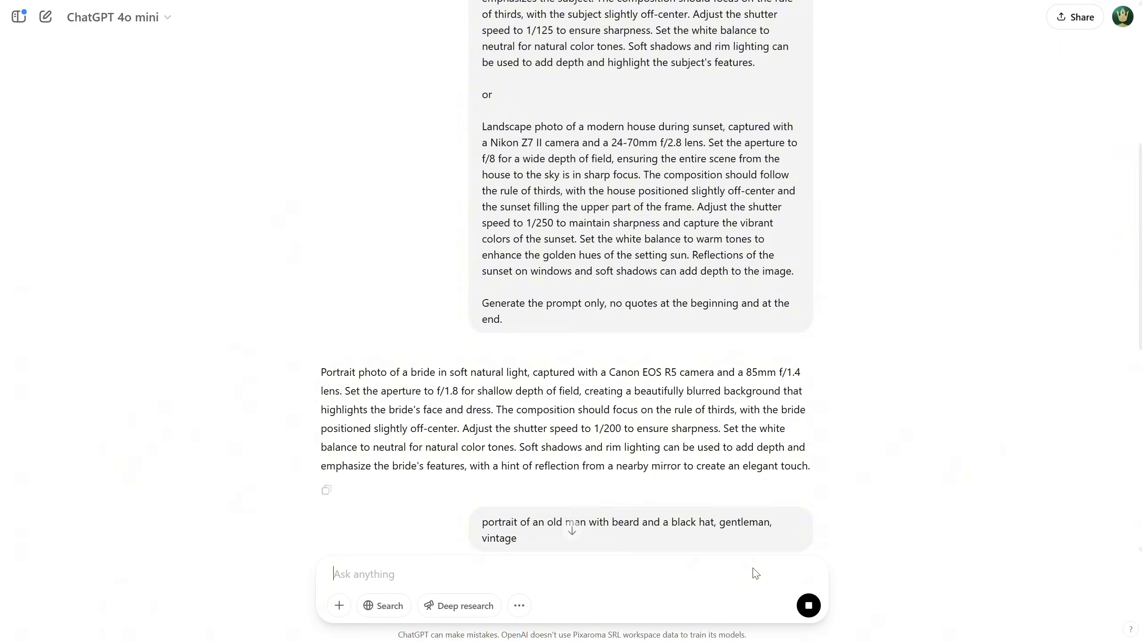
{"action": "left_click_drag", "start_coordinate": [313, 85], "coordinate": [496, 212]}
{"action": "left_click", "coordinate": [496, 209]}
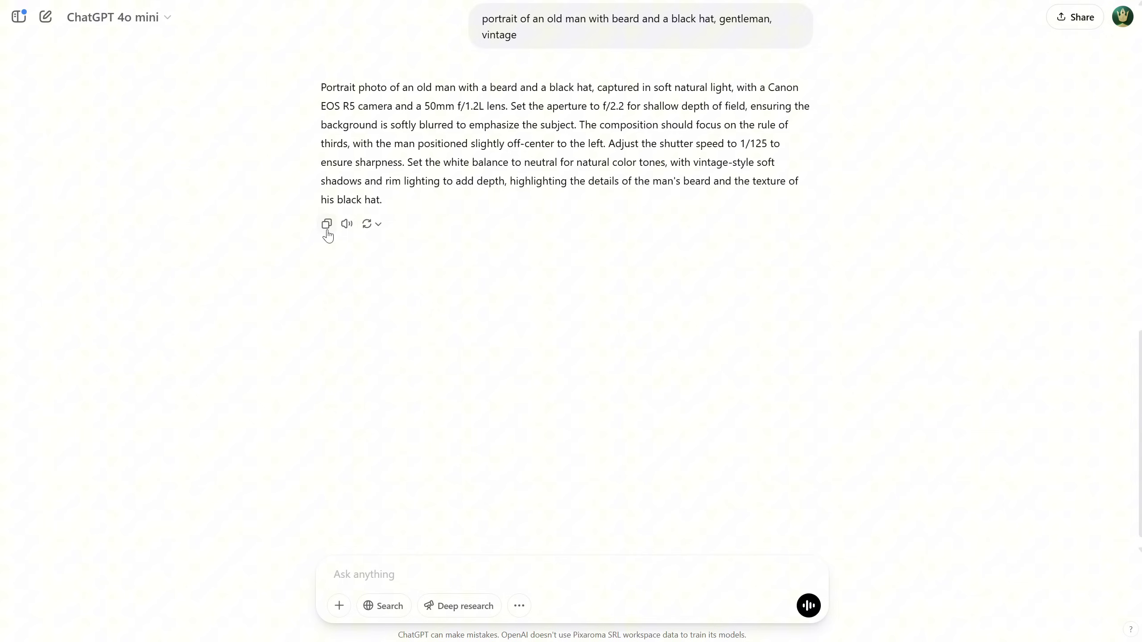
{"action": "left_click", "coordinate": [327, 223]}
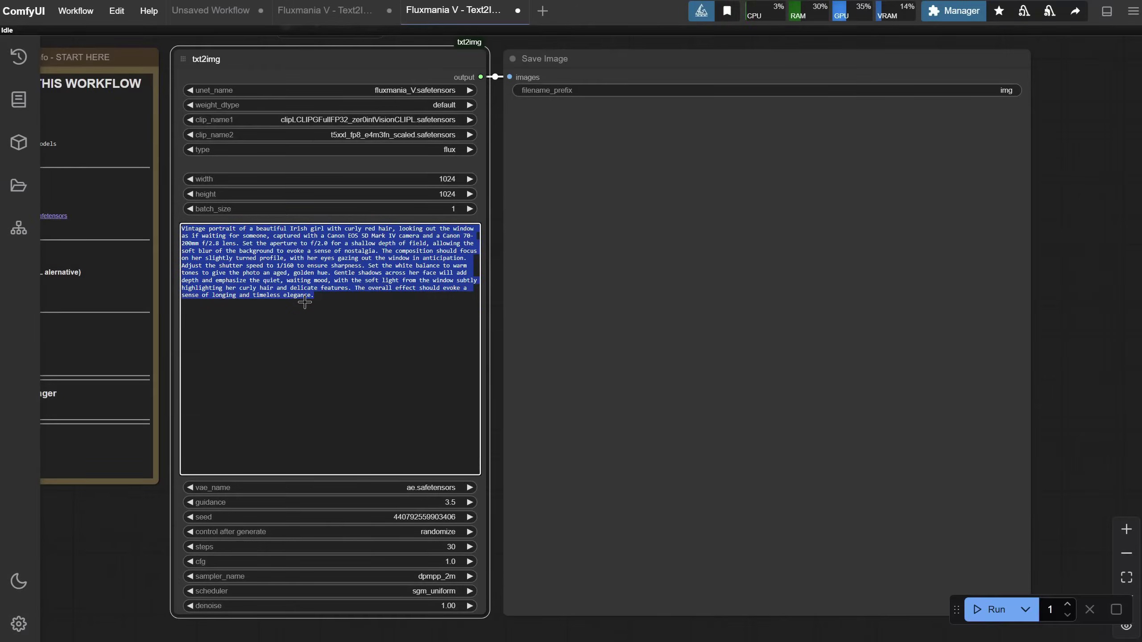
Render the pasted old-man prompt, then ask ChatGPT for a delicious burger ad photo prompt
{"action": "key", "text": "ctrl+v"}
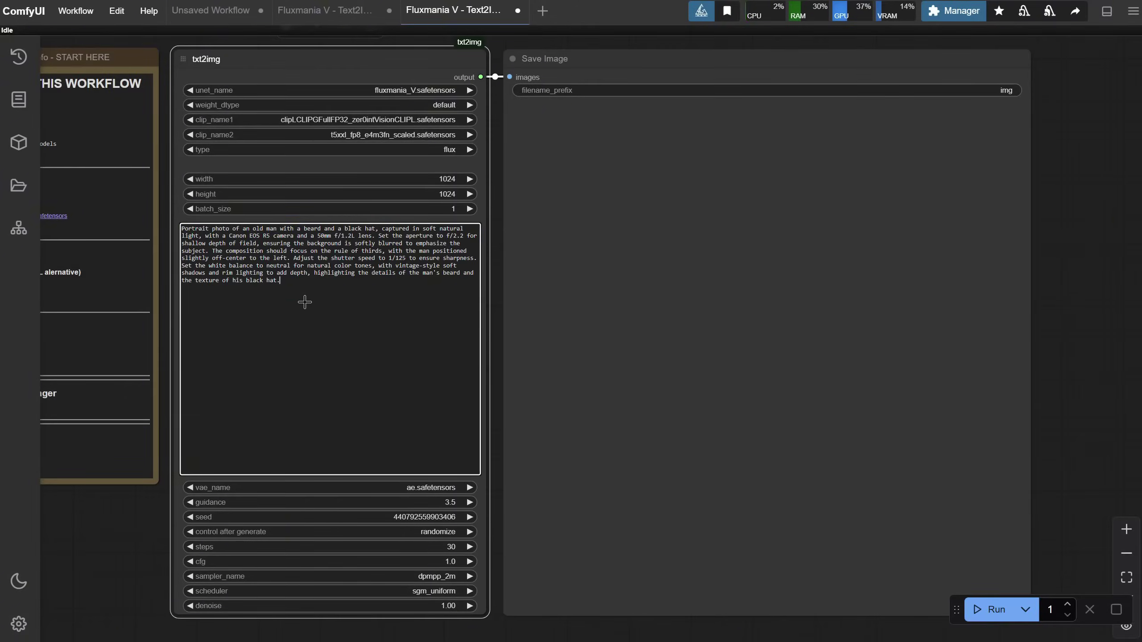
{"action": "left_click", "coordinate": [989, 609]}
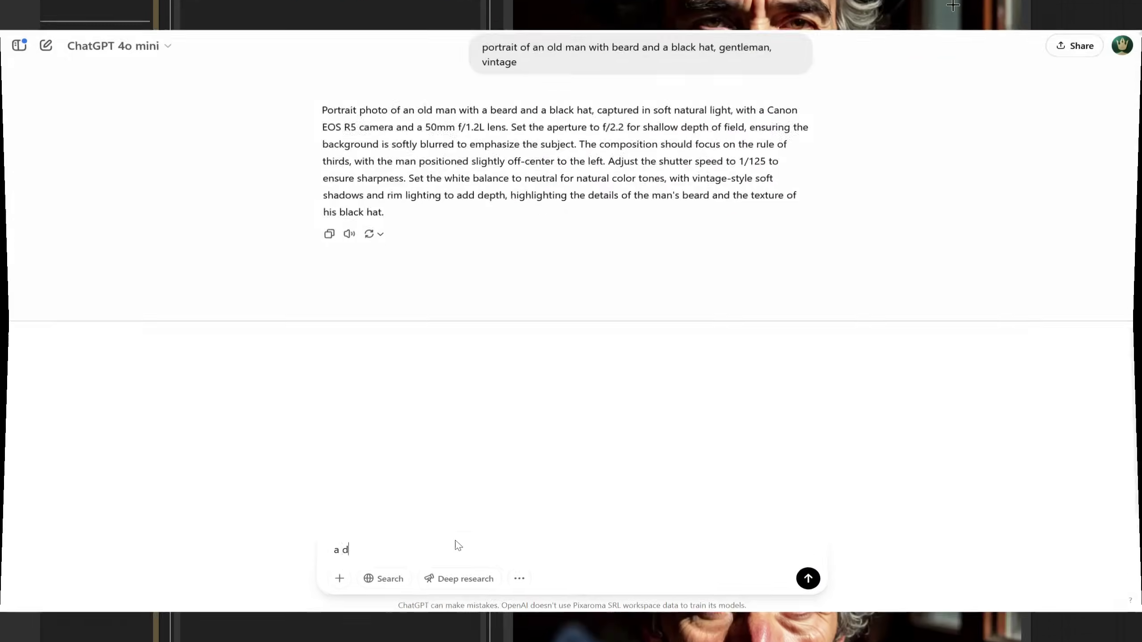
{"action": "type", "text": "elicious burger, photo  ads photo"}
{"action": "key", "text": "Return"}
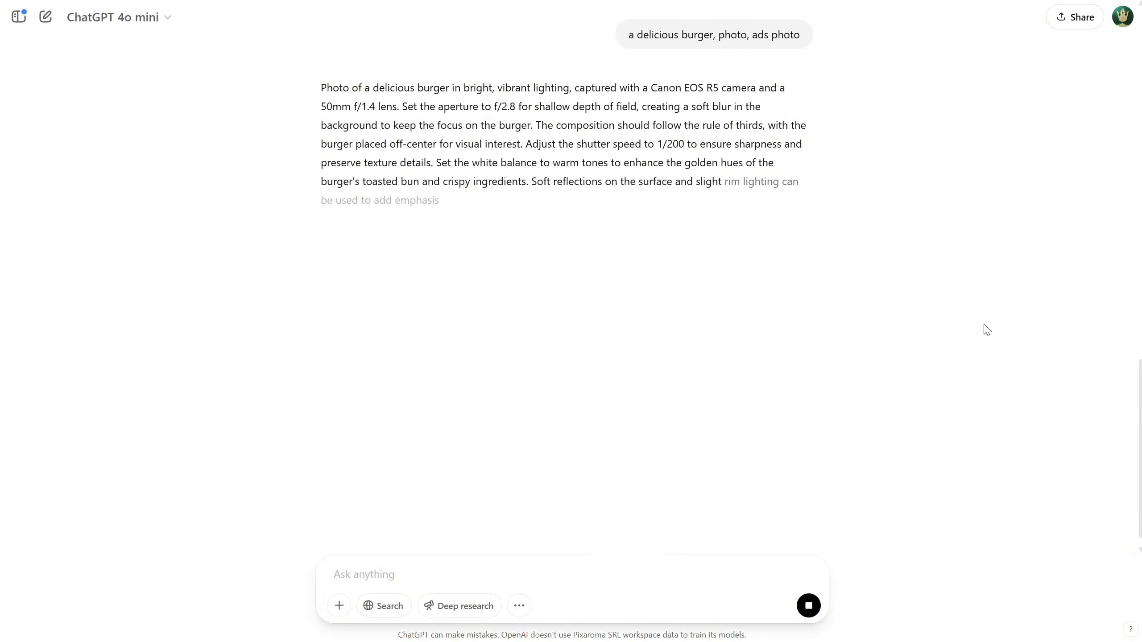
Refine the burger reply into a rustic morning ad prompt for the burger and select it
{"action": "left_click_drag", "start_coordinate": [318, 90], "coordinate": [652, 201]}
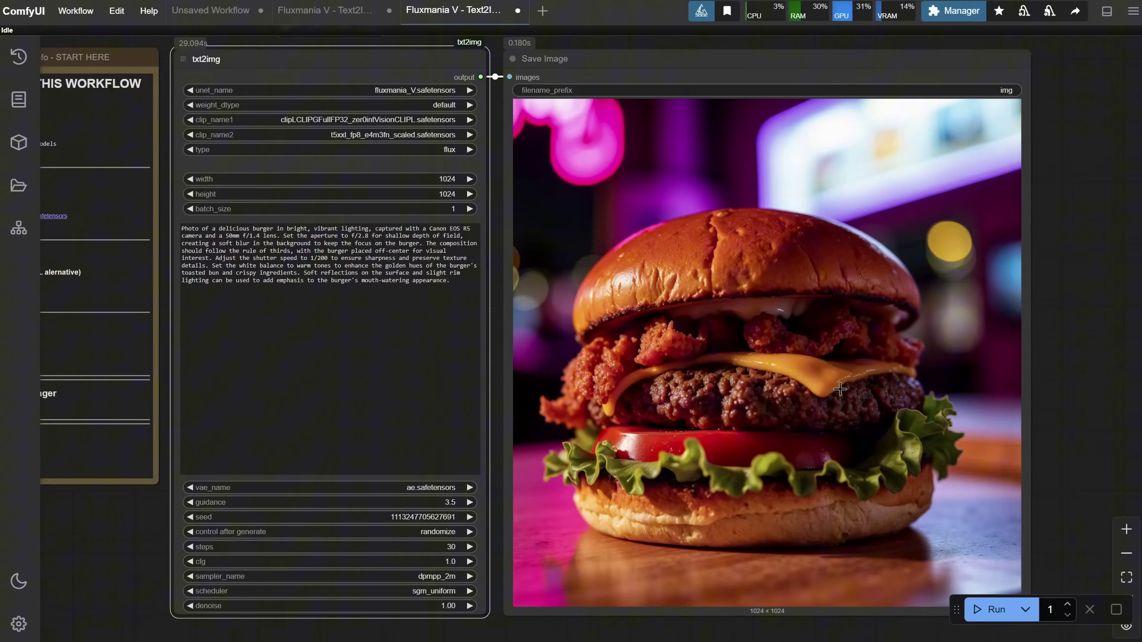
{"action": "key", "text": "Return"}
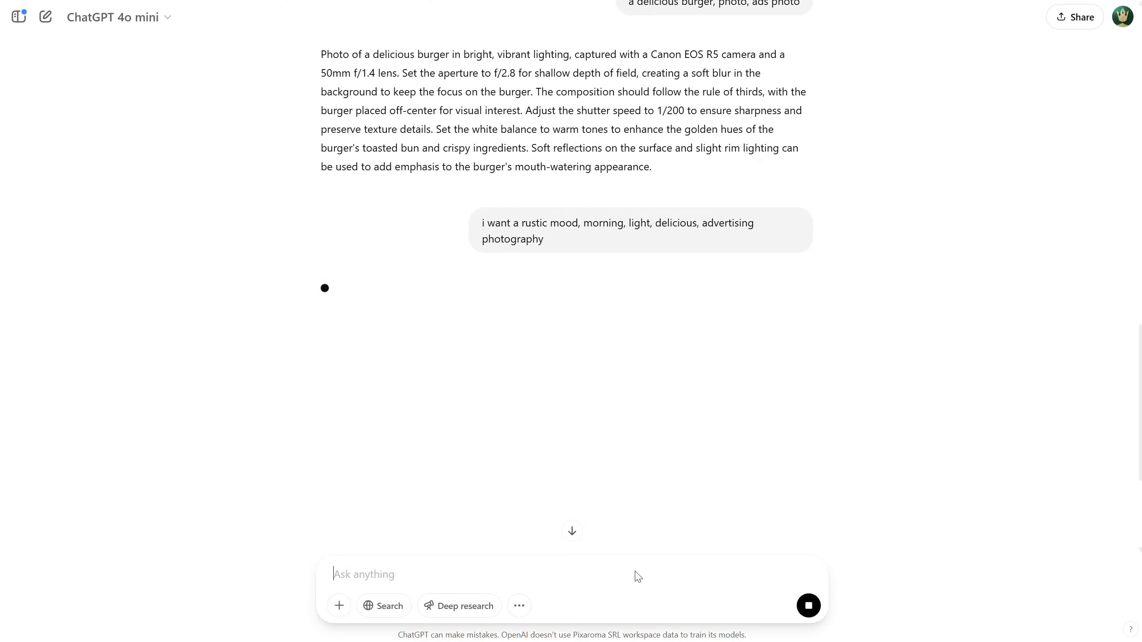
{"action": "left_click_drag", "start_coordinate": [318, 93], "coordinate": [378, 149]}
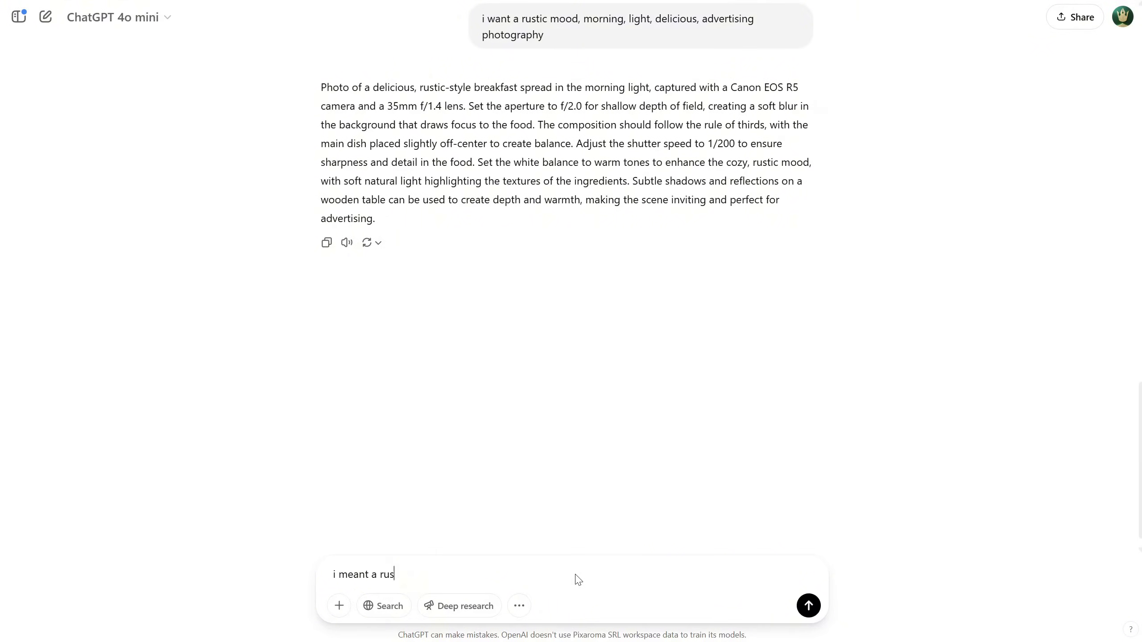
{"action": "type", "text": "for the burger"}
{"action": "key", "text": "Return"}
{"action": "left_click_drag", "start_coordinate": [315, 86], "coordinate": [715, 229]}
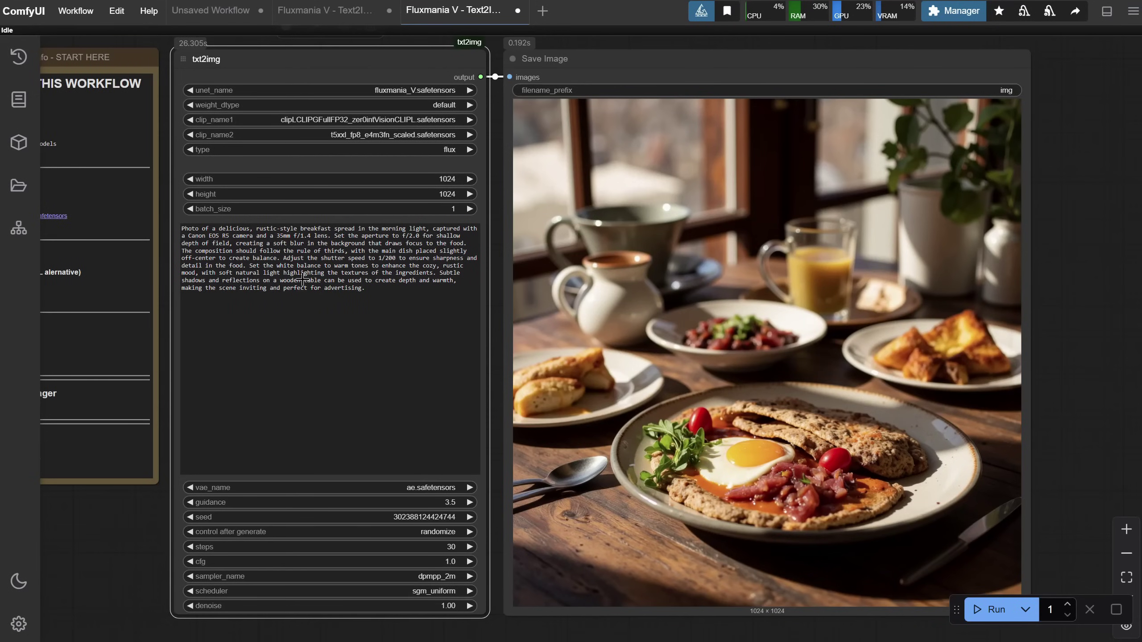
Replace the txt2img prompt with the rustic burger prompt and generate two burger images
{"action": "left_click", "coordinate": [302, 280]}
{"action": "key", "text": "ctrl+a"}
{"action": "key", "text": "ctrl+v"}
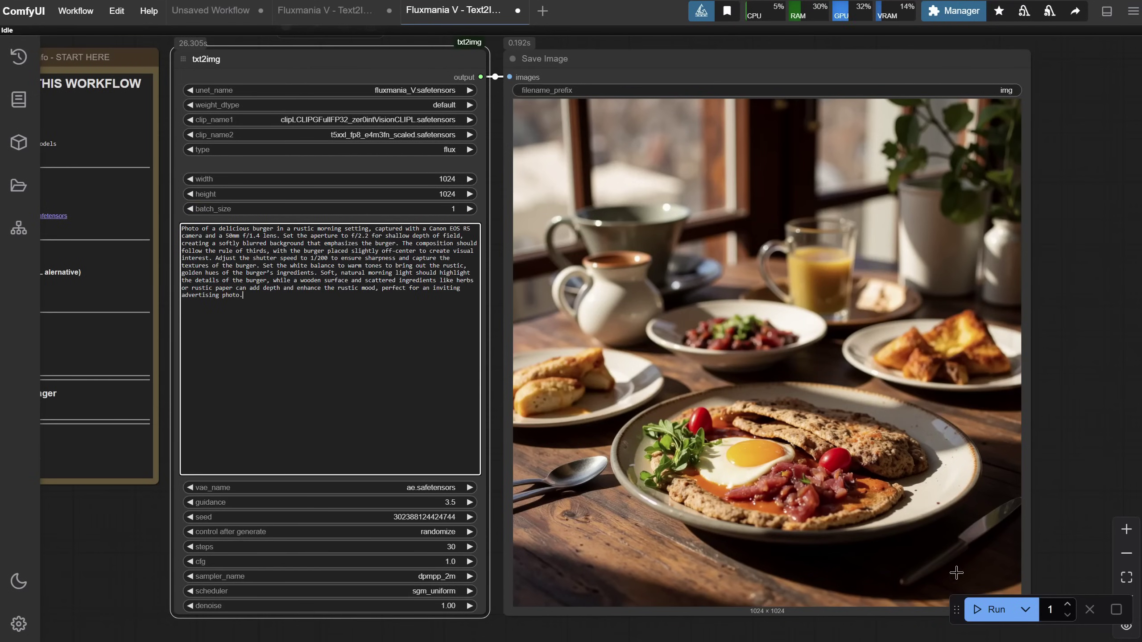
{"action": "left_click", "coordinate": [1003, 610]}
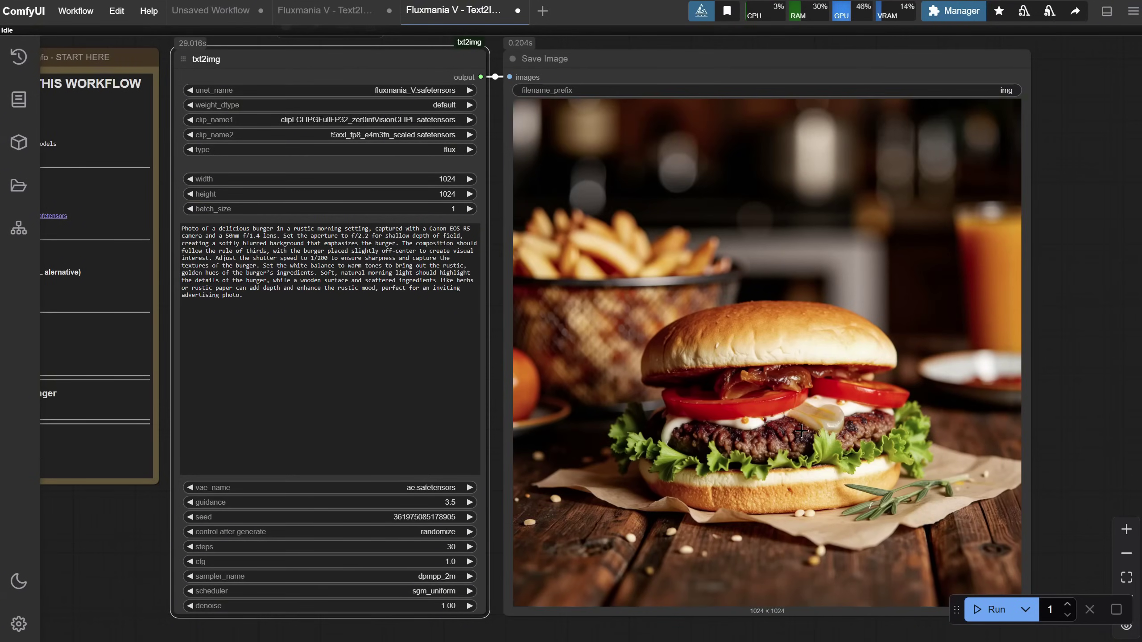
{"action": "left_click", "coordinate": [989, 609]}
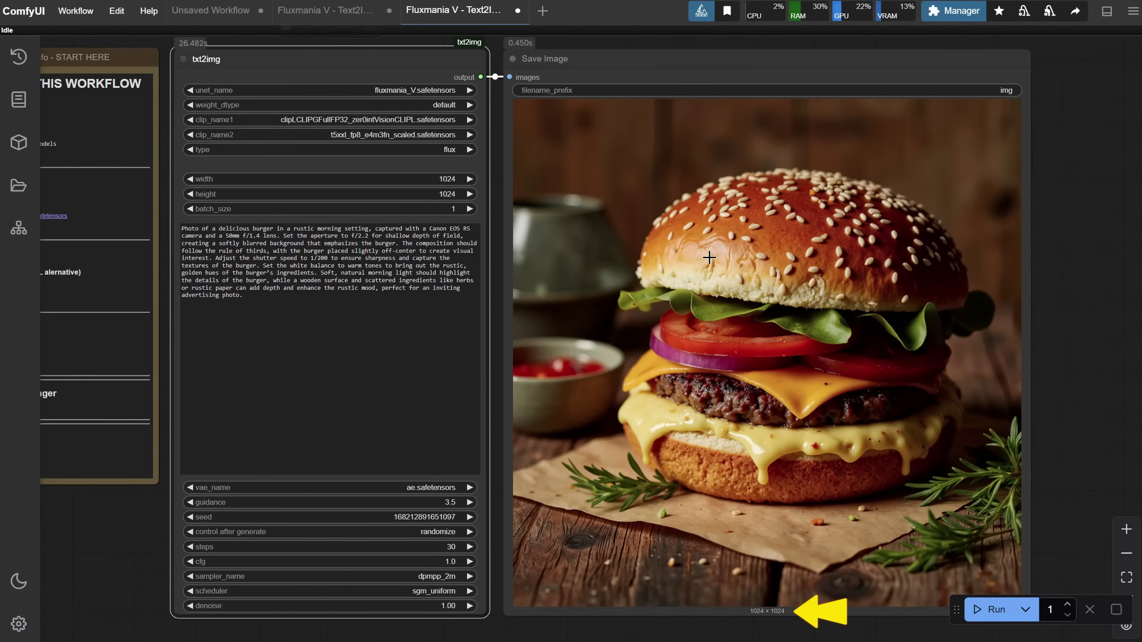
Open the Flux Upscaler.json workflow
{"action": "left_click", "coordinate": [83, 13]}
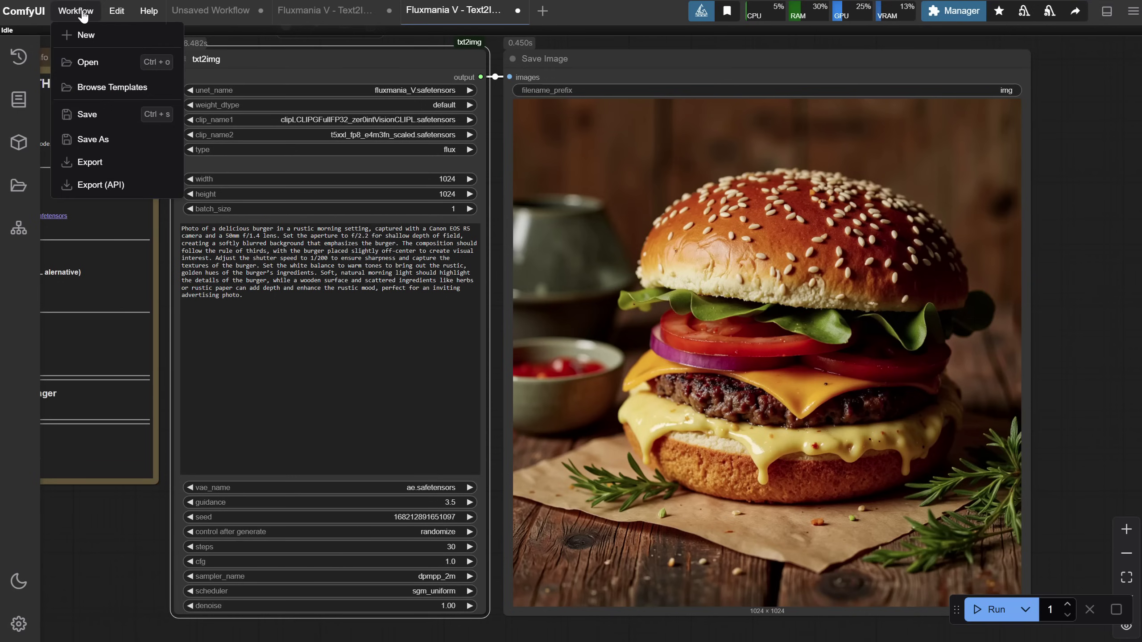
{"action": "left_click", "coordinate": [90, 66]}
{"action": "left_click", "coordinate": [329, 160]}
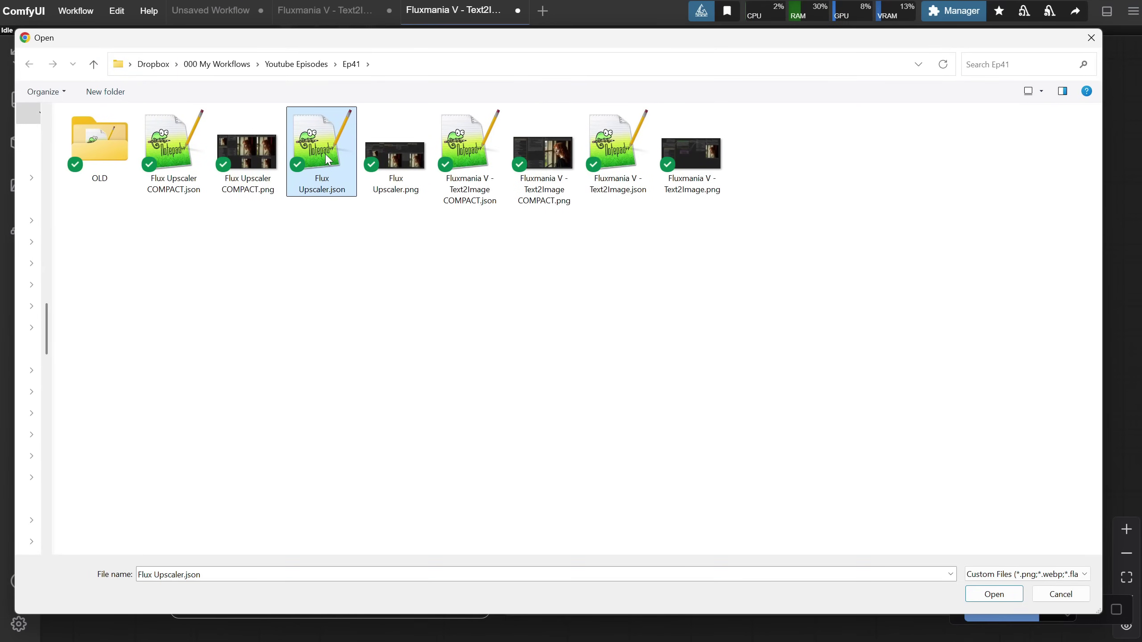
{"action": "double_click", "coordinate": [329, 160]}
Pan around the Flux Upscaler graph to inspect the Load Image, loader and upscale nodes
{"action": "left_click_drag", "start_coordinate": [480, 370], "coordinate": [755, 171]}
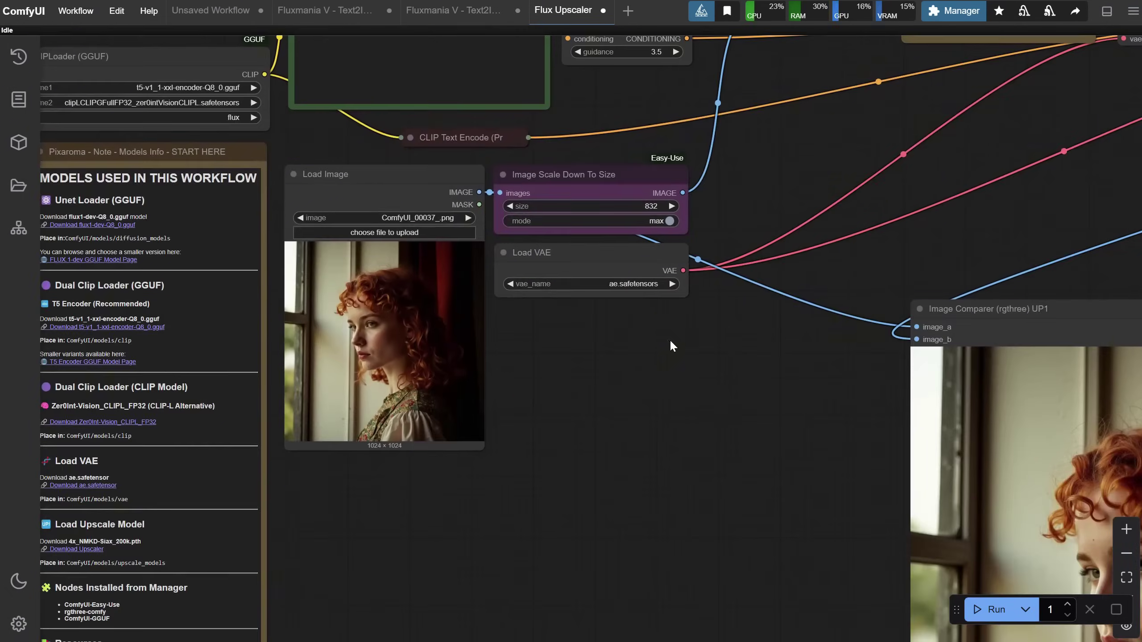
{"action": "left_click_drag", "start_coordinate": [670, 342], "coordinate": [846, 518]}
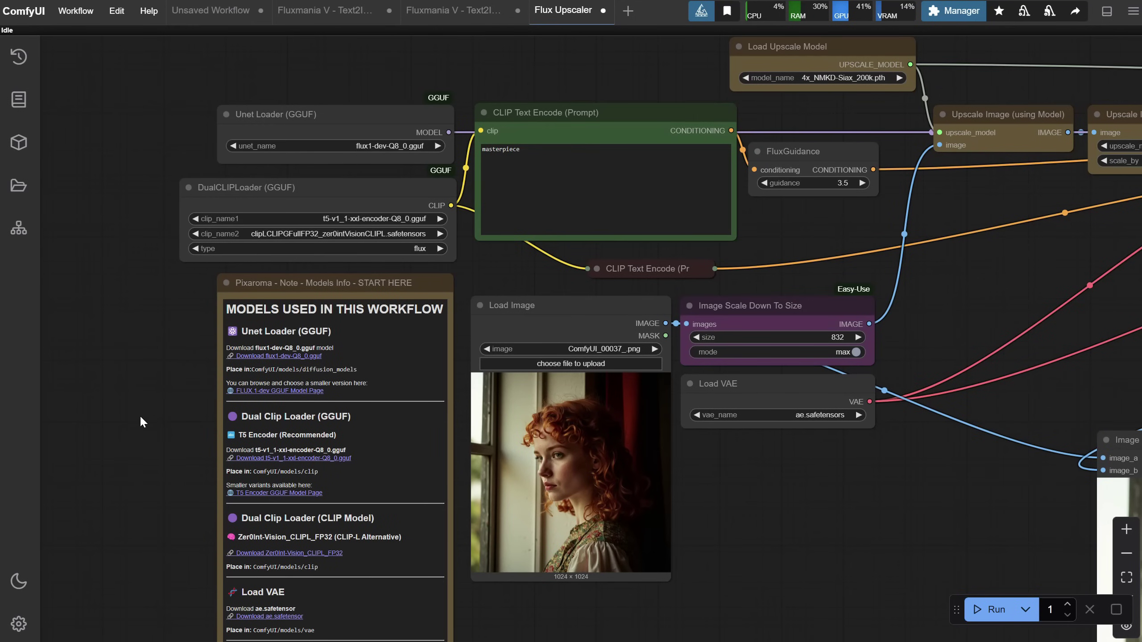
{"action": "scroll", "coordinate": [139, 416], "scroll_direction": "down", "scroll_amount": 5}
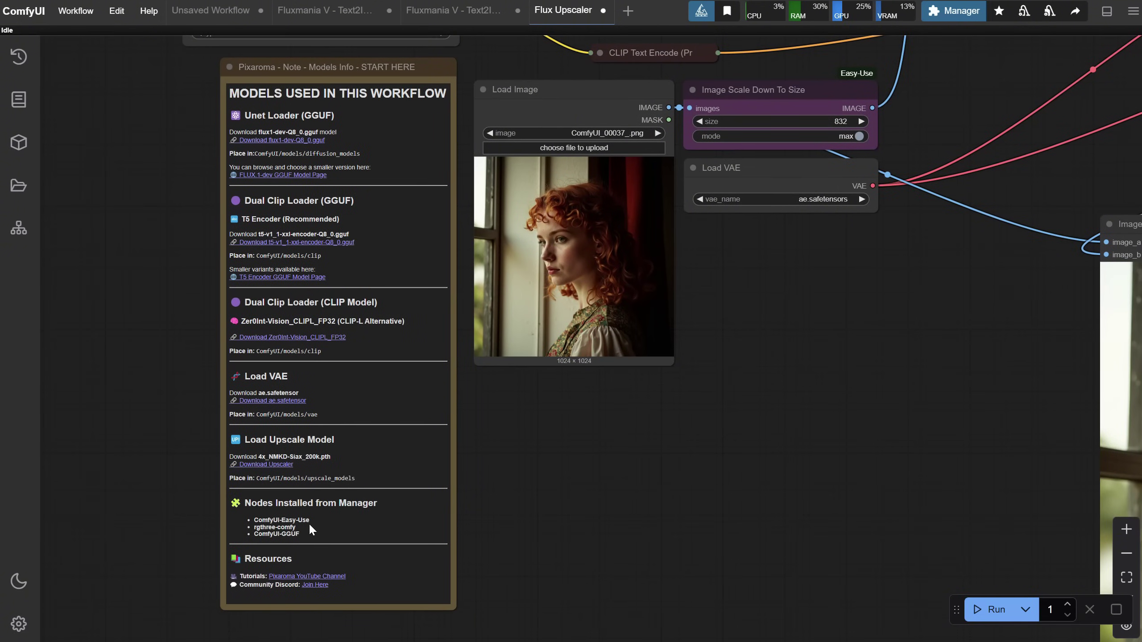
{"action": "scroll", "coordinate": [792, 424], "scroll_direction": "up", "scroll_amount": 4}
{"action": "scroll", "coordinate": [792, 424], "scroll_direction": "right", "scroll_amount": 4}
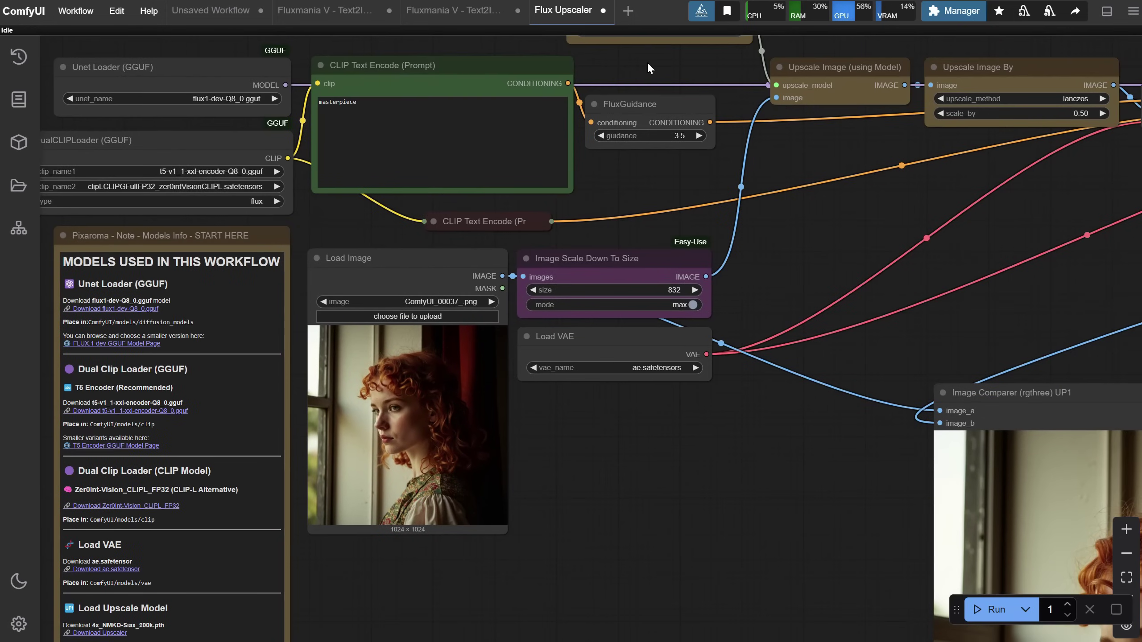
Copy the generated burger image into the Flux Upscaler's Load Image node
{"action": "left_click", "coordinate": [454, 10]}
{"action": "right_click", "coordinate": [722, 347]}
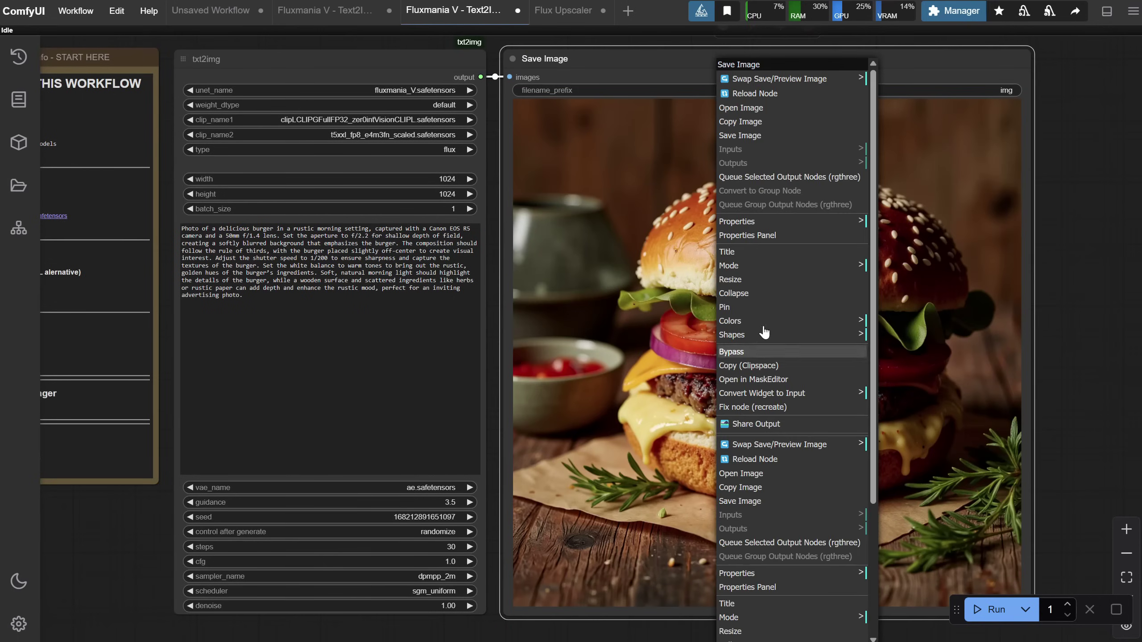
{"action": "left_click", "coordinate": [755, 123]}
{"action": "left_click", "coordinate": [557, 19]}
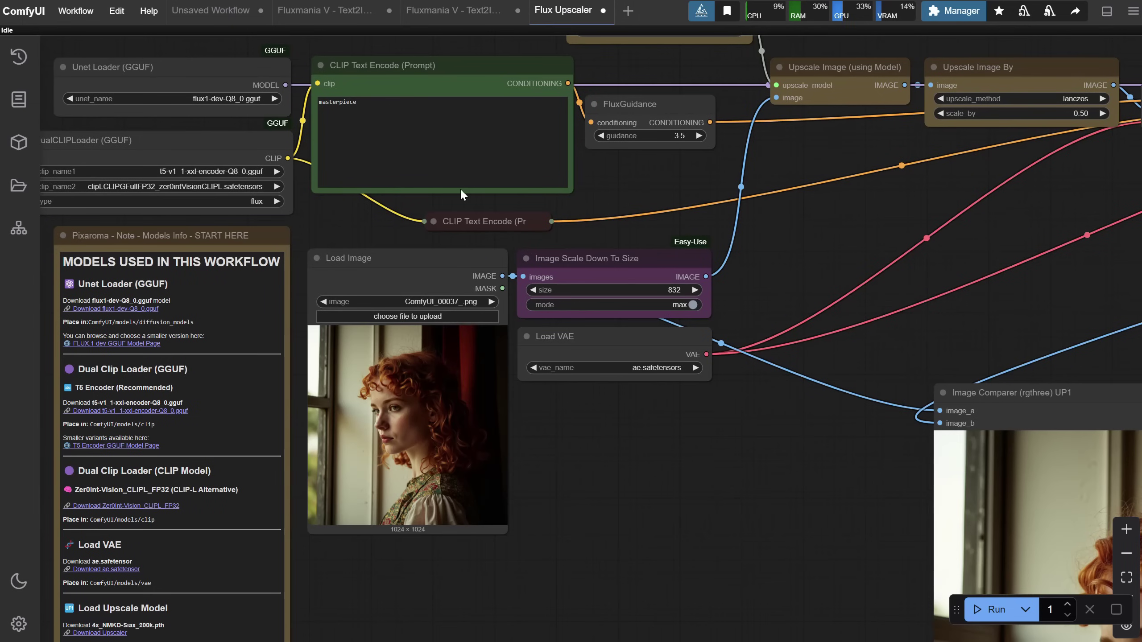
{"action": "left_click", "coordinate": [458, 393]}
{"action": "key", "text": "ctrl+v"}
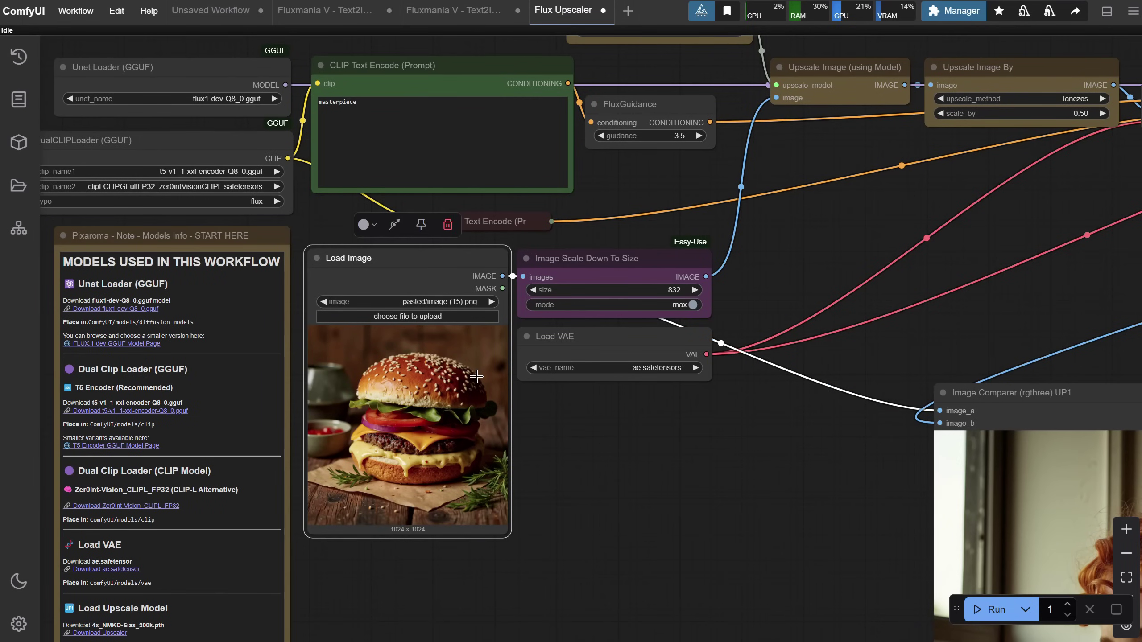
Paste the rustic burger prompt after 'masterpiece' in the upscaler's CLIP Text Encode
{"action": "left_click", "coordinate": [464, 19]}
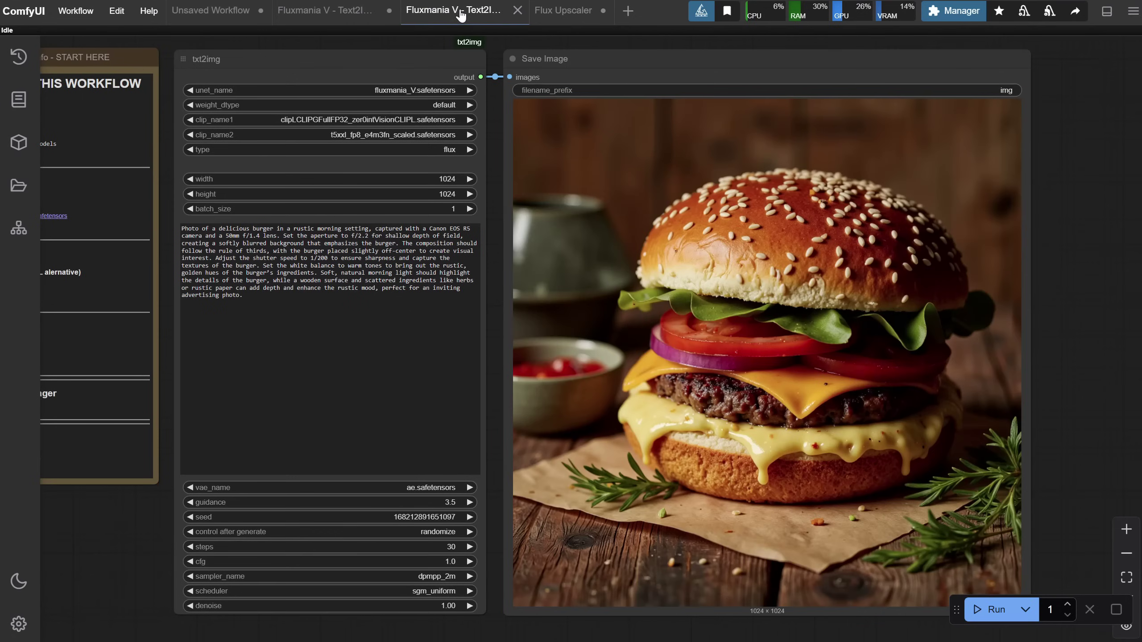
{"action": "left_click", "coordinate": [398, 307]}
{"action": "key", "text": "ctrl+a"}
{"action": "left_click", "coordinate": [562, 15]}
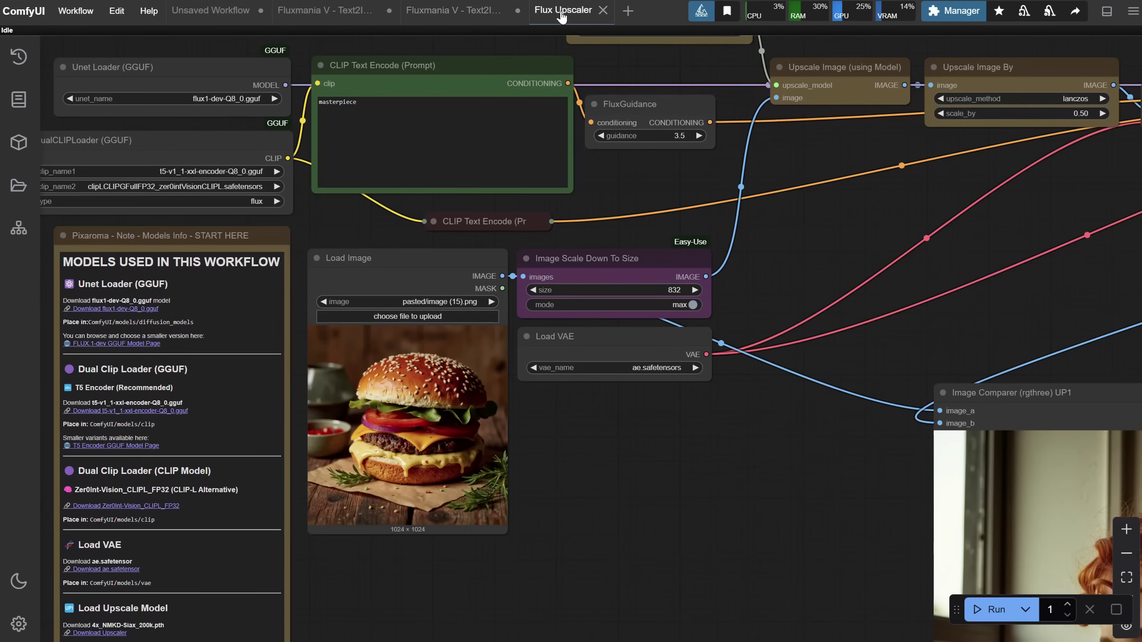
{"action": "left_click", "coordinate": [451, 114]}
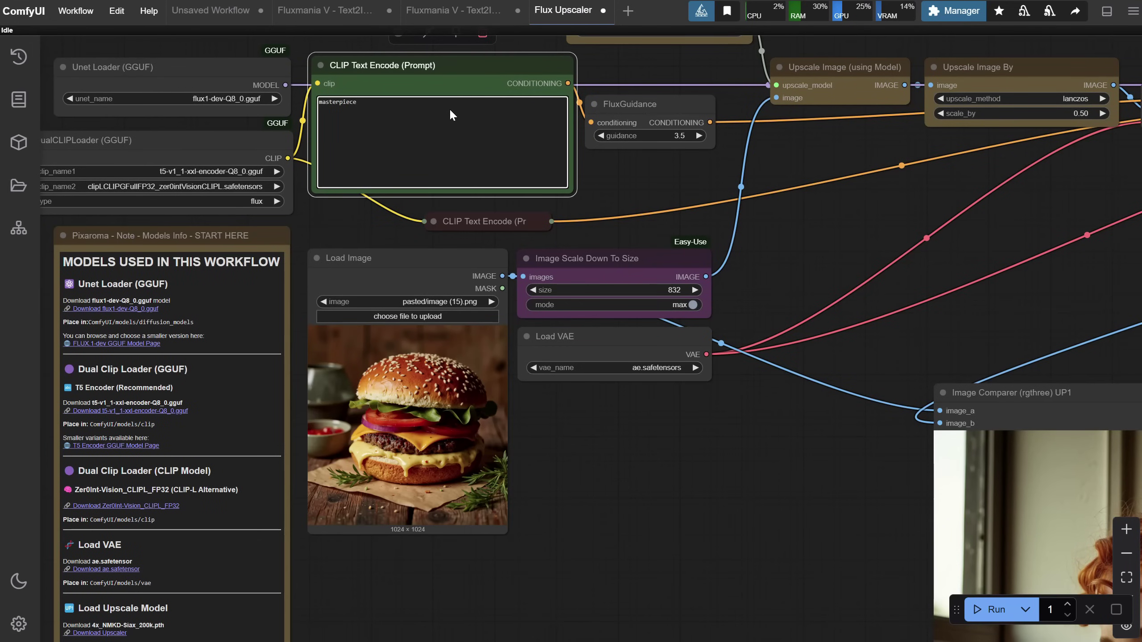
{"action": "type", "text": ", Photo of a delicious burger in a rustic morning setting, captured with a Canon EOS R5 camera and a 50mm f/1.4 lens. Set the aperture to f/2.2 for shallow depth of field, creating a softly blurred background that emphasizes the burger. The composition should follow the rule of thirds, with the burger placed slightly off-center to create visual interest. Adjust the shutter speed to 1/200 to ensure sharpness and capture the textures of the burger. Set the white balance to warm tones to bring out the rustic, golden hues of the burger’s ingredients. Soft, natural morning light should highlight the details of the burger, while a wooden surface and scattered ingredients like herbs or rustic paper can add depth and enhance the rustic mood, perfect for an inviting advertising photo."}
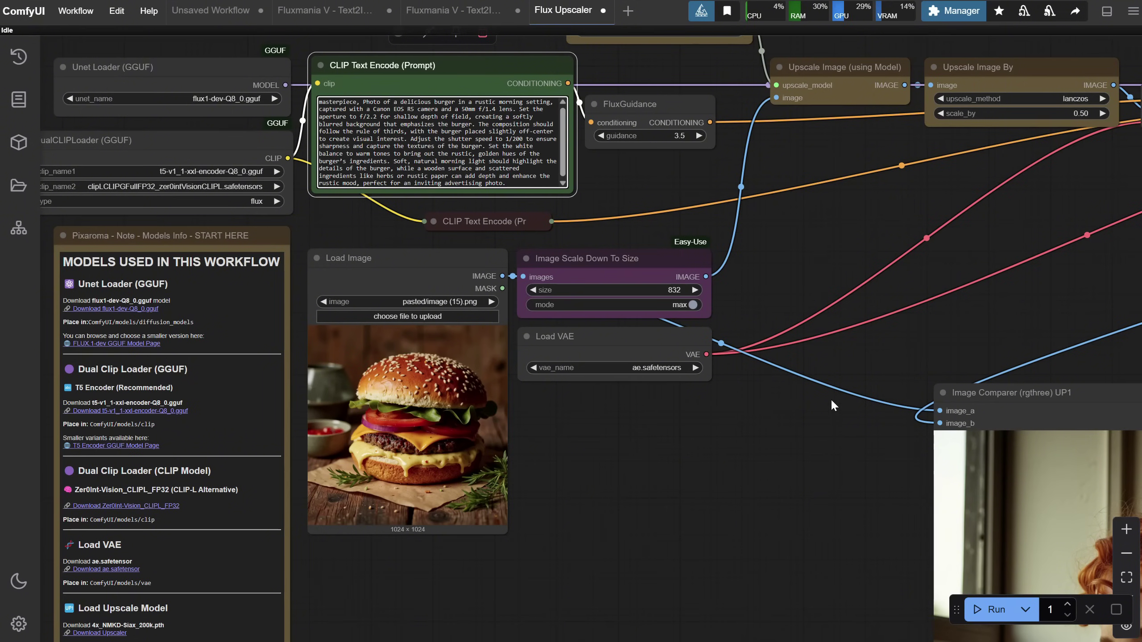
Start the upscaling run and inspect the KSampler and first Image Comparer
{"action": "left_click", "coordinate": [988, 608]}
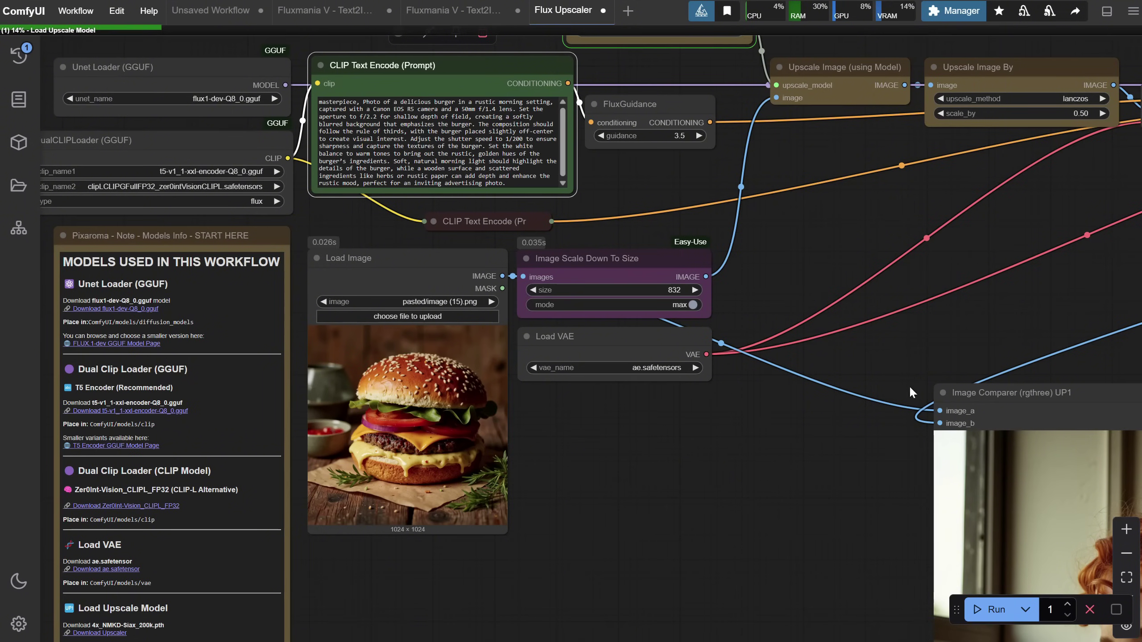
{"action": "left_click_drag", "start_coordinate": [948, 291], "coordinate": [397, 113]}
{"action": "scroll", "coordinate": [327, 408], "scroll_direction": "up", "scroll_amount": 3}
{"action": "left_click_drag", "start_coordinate": [327, 407], "coordinate": [175, 274]}
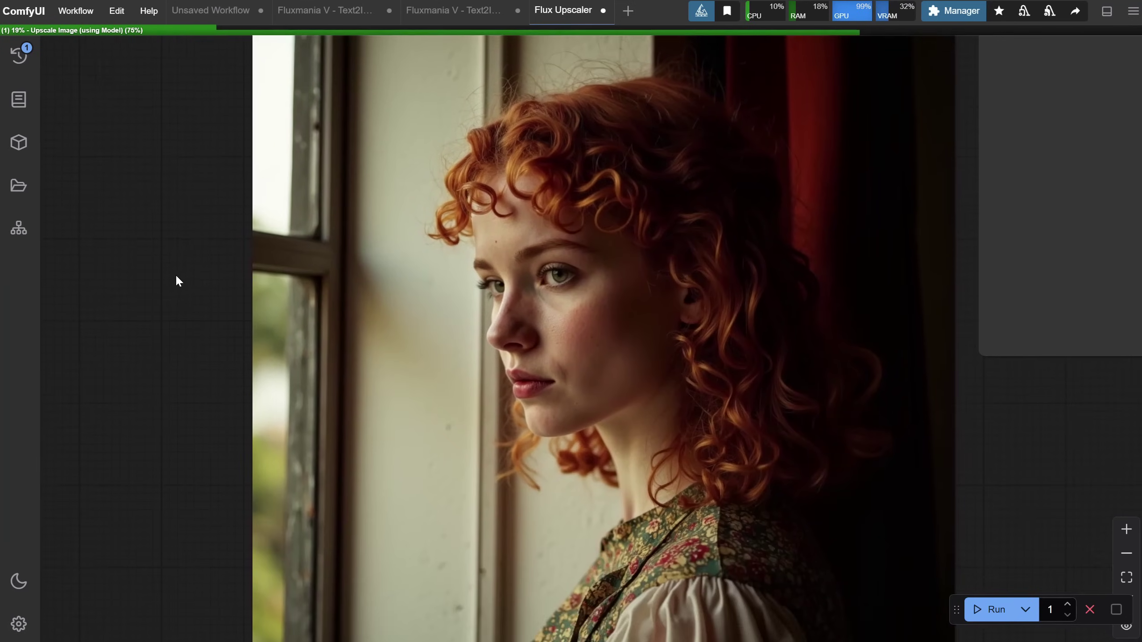
{"action": "scroll", "coordinate": [182, 296], "scroll_direction": "down", "scroll_amount": 3}
{"action": "scroll", "coordinate": [555, 51], "scroll_direction": "down", "scroll_amount": 1}
{"action": "left_click_drag", "start_coordinate": [555, 52], "coordinate": [700, 275]}
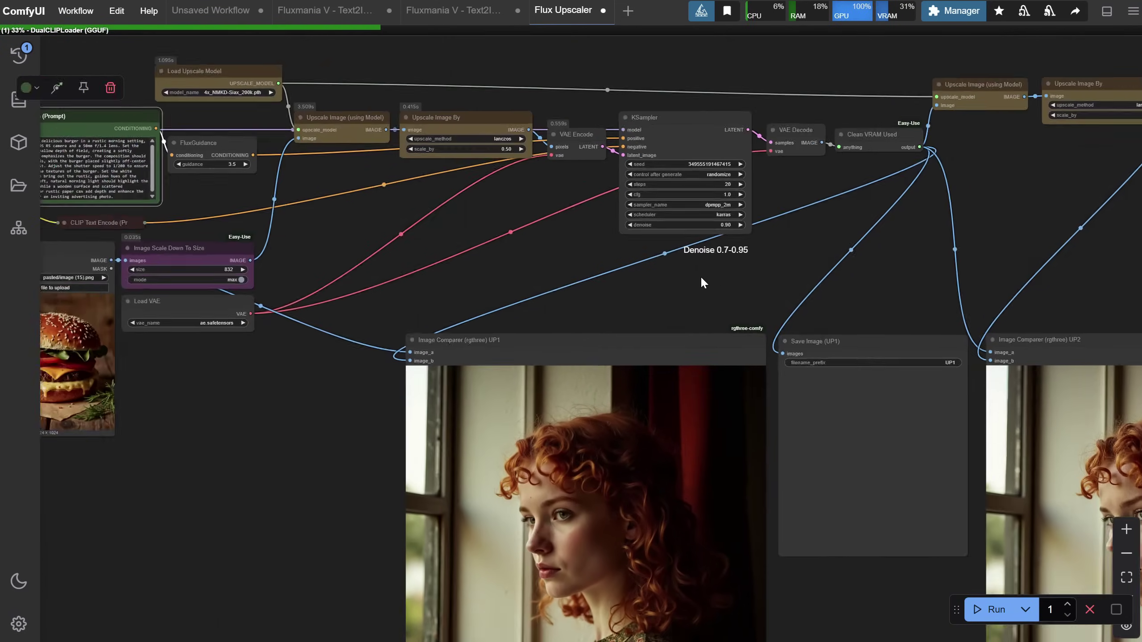
{"action": "scroll", "coordinate": [688, 319], "scroll_direction": "up", "scroll_amount": 3}
{"action": "left_click_drag", "start_coordinate": [682, 326], "coordinate": [944, 317]}
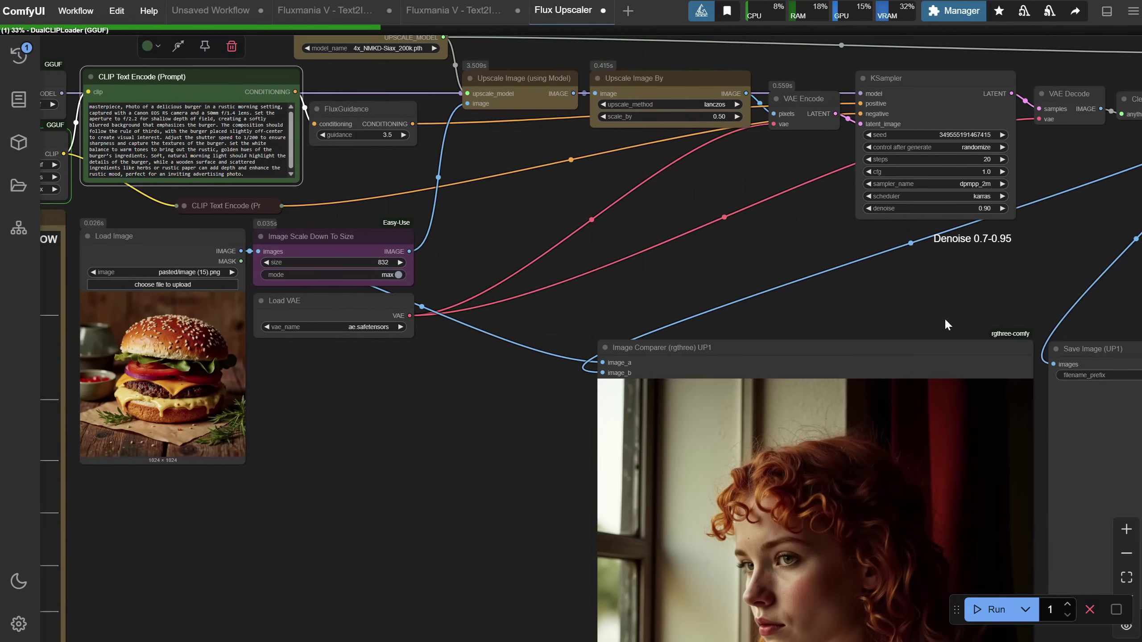
Pan across Save Image and both comparers, watching the burger appear in Upscale 1
{"action": "left_click_drag", "start_coordinate": [944, 317], "coordinate": [783, 297]}
{"action": "left_click_drag", "start_coordinate": [956, 225], "coordinate": [573, 150]}
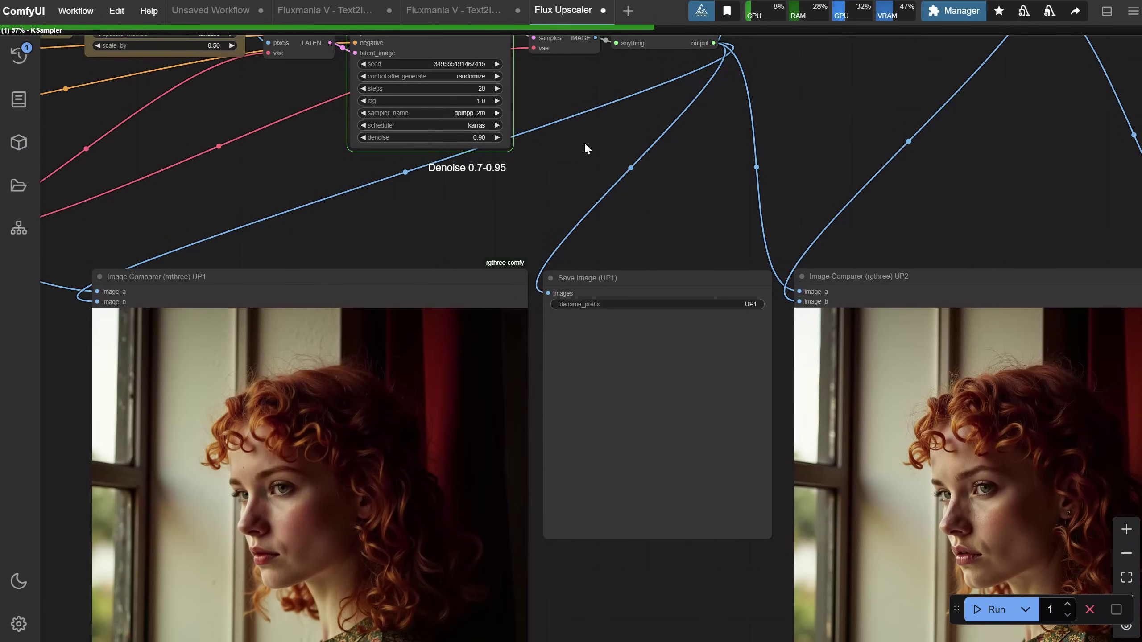
{"action": "left_click_drag", "start_coordinate": [584, 142], "coordinate": [650, 99]}
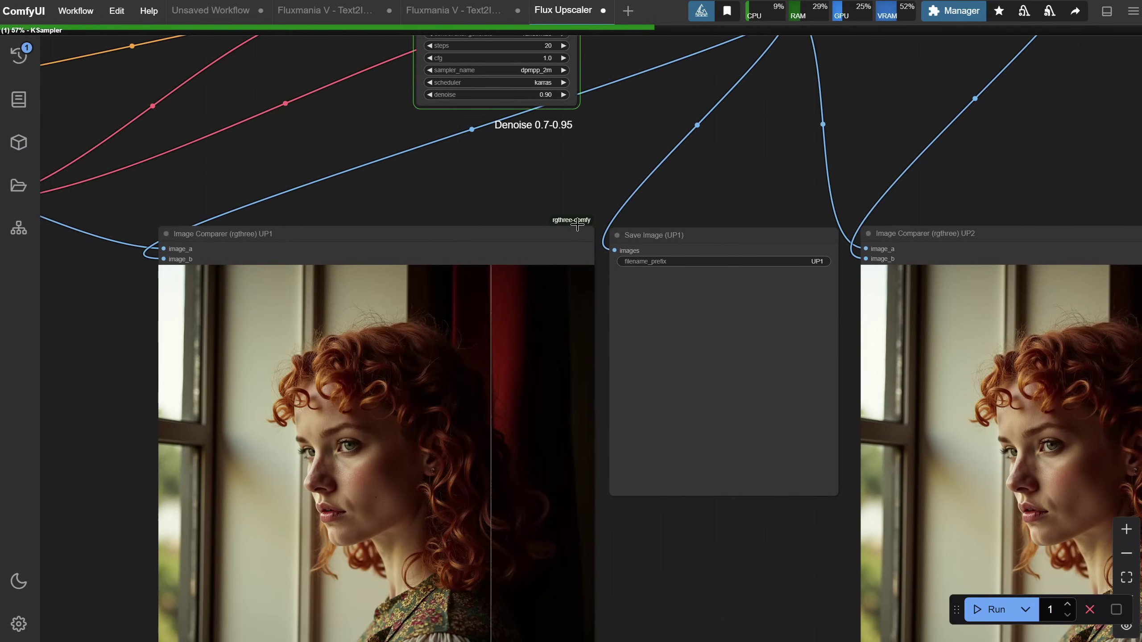
{"action": "scroll", "coordinate": [694, 492], "scroll_direction": "down", "scroll_amount": 5}
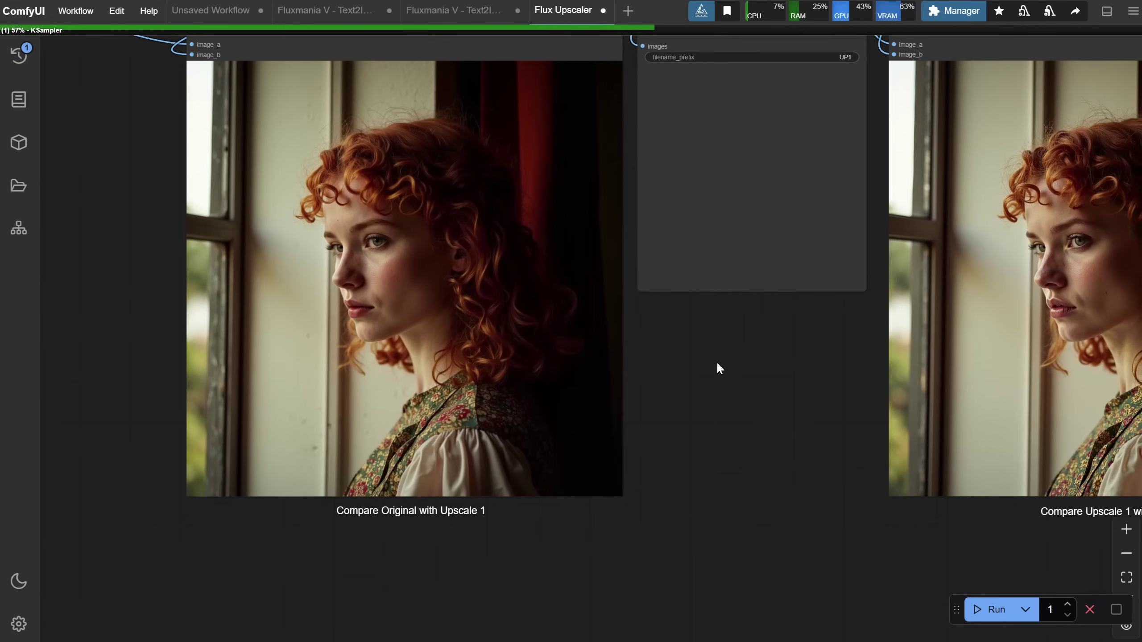
{"action": "left_click_drag", "start_coordinate": [740, 481], "coordinate": [558, 432]}
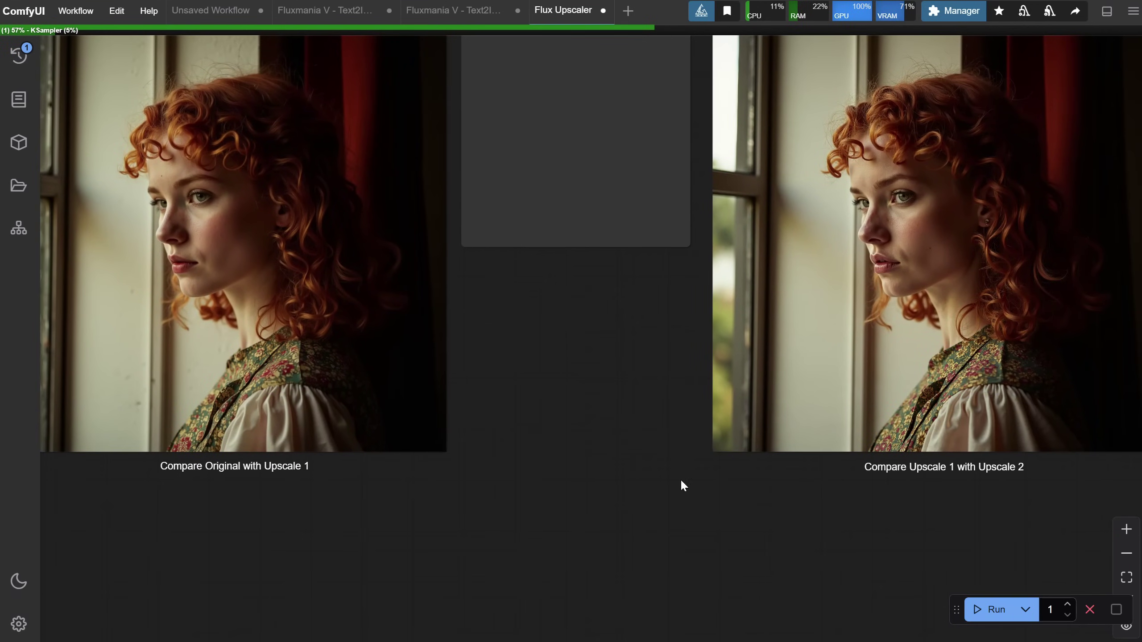
{"action": "scroll", "coordinate": [652, 508], "scroll_direction": "right", "scroll_amount": 4}
{"action": "scroll", "coordinate": [651, 509], "scroll_direction": "up", "scroll_amount": 1}
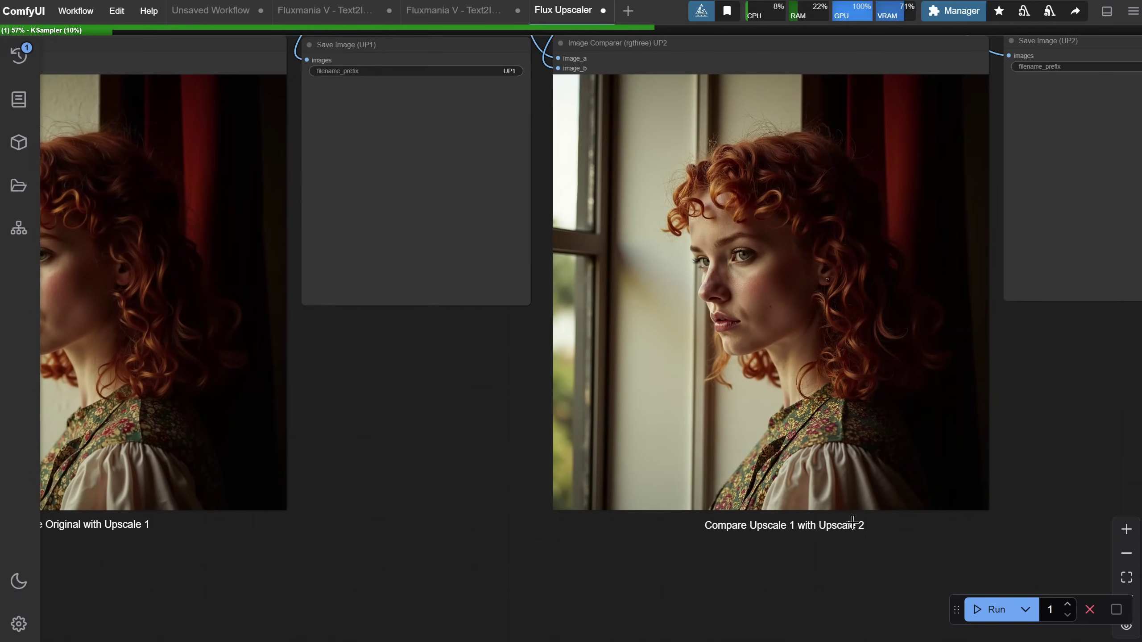
{"action": "left_click_drag", "start_coordinate": [483, 544], "coordinate": [756, 577]}
{"action": "scroll", "coordinate": [800, 543], "scroll_direction": "left", "scroll_amount": 3}
{"action": "scroll", "coordinate": [780, 523], "scroll_direction": "up", "scroll_amount": 5}
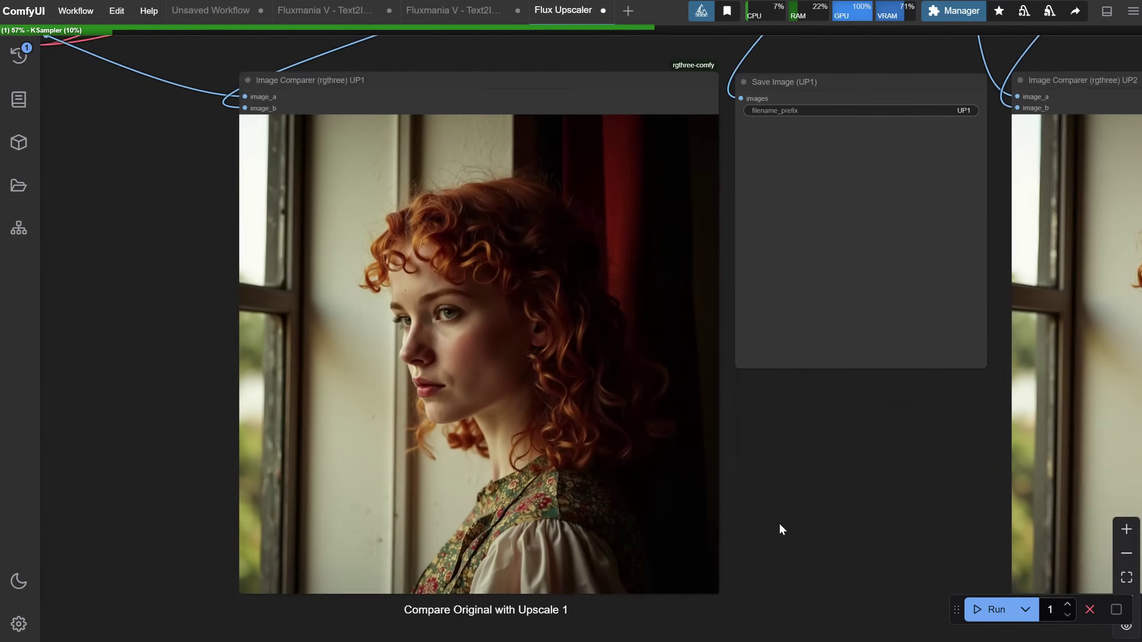
{"action": "scroll", "coordinate": [387, 339], "scroll_direction": "left", "scroll_amount": 3}
{"action": "scroll", "coordinate": [413, 360], "scroll_direction": "up", "scroll_amount": 6}
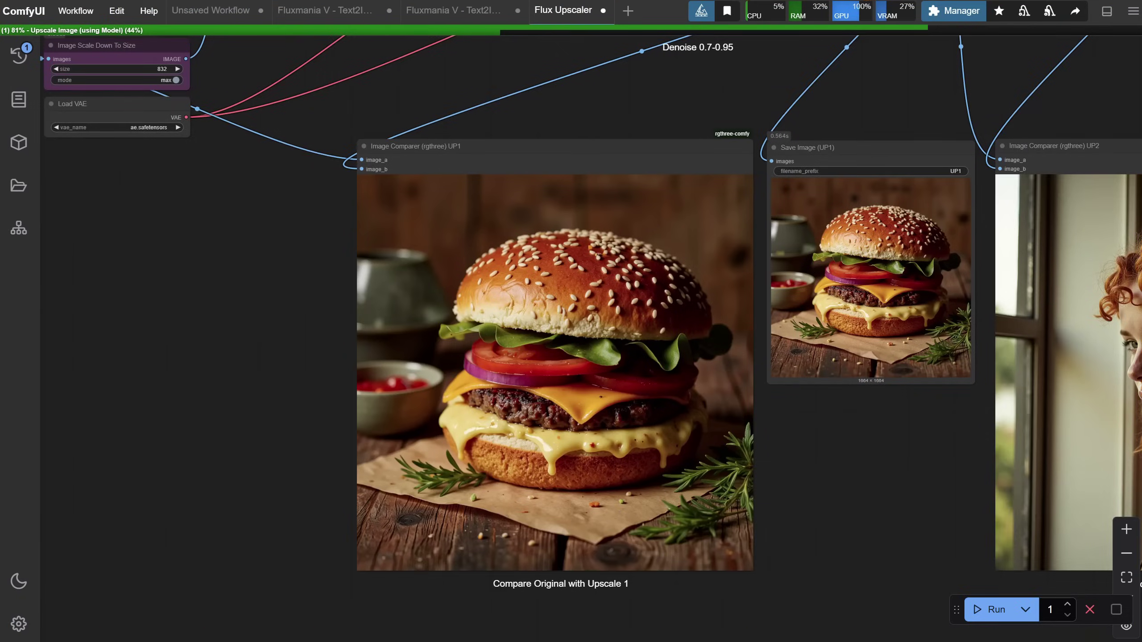
Zoom into both Image Comparer nodes to compare the 1664 × 1664 and 3328 × 3328 burger upscales
{"action": "scroll", "coordinate": [889, 426], "scroll_direction": "up", "scroll_amount": 5}
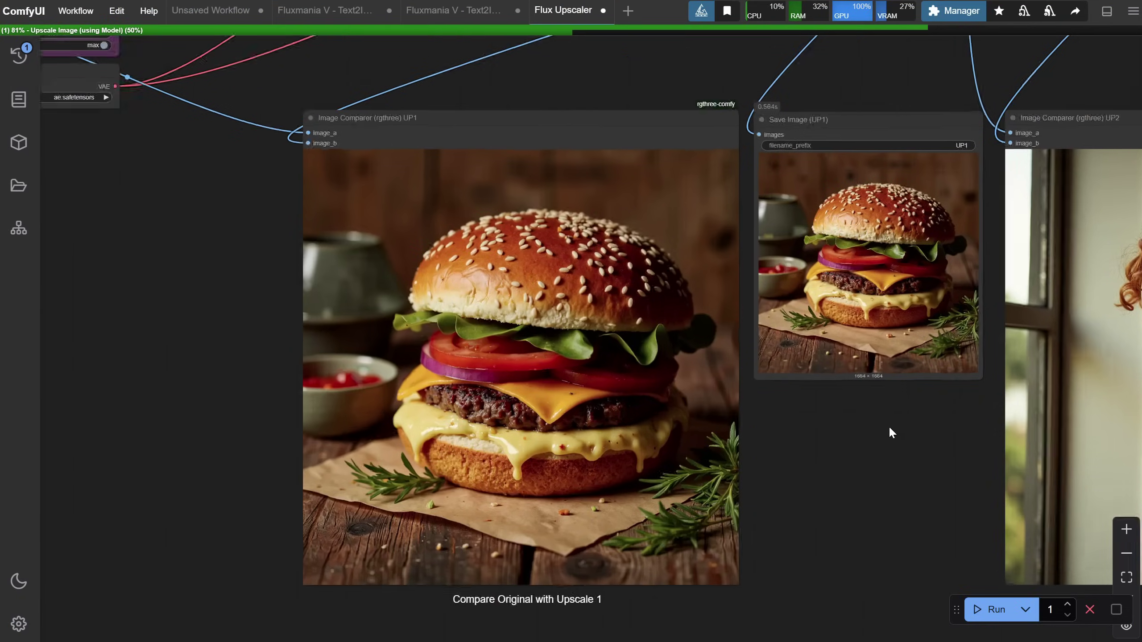
{"action": "scroll", "coordinate": [879, 421], "scroll_direction": "up", "scroll_amount": 3}
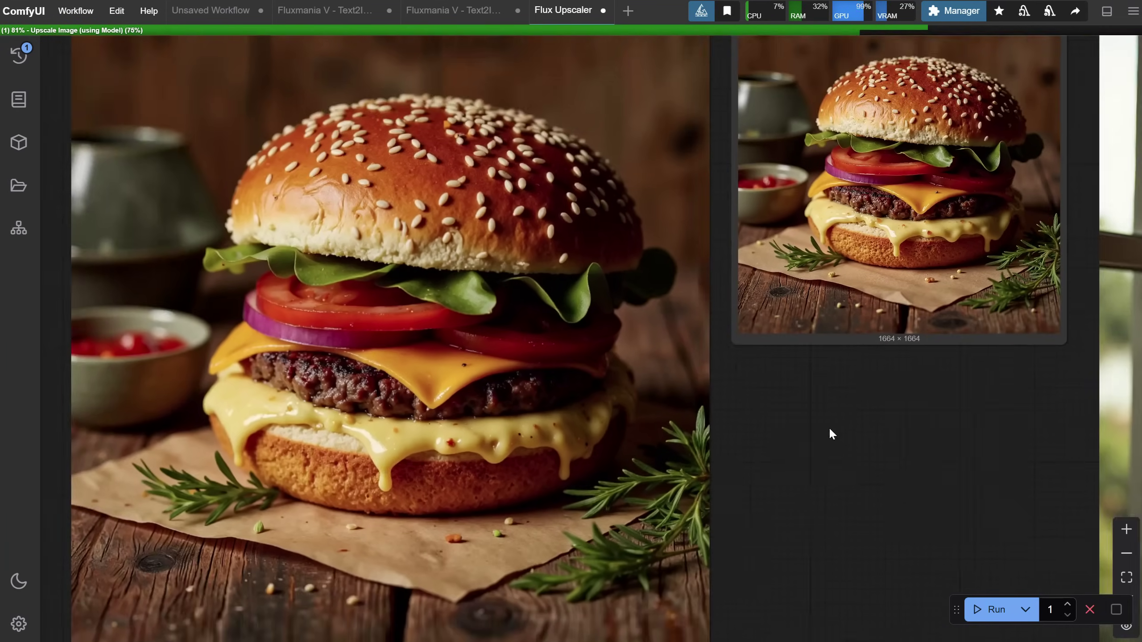
{"action": "scroll", "coordinate": [531, 319], "scroll_direction": "up", "scroll_amount": 2}
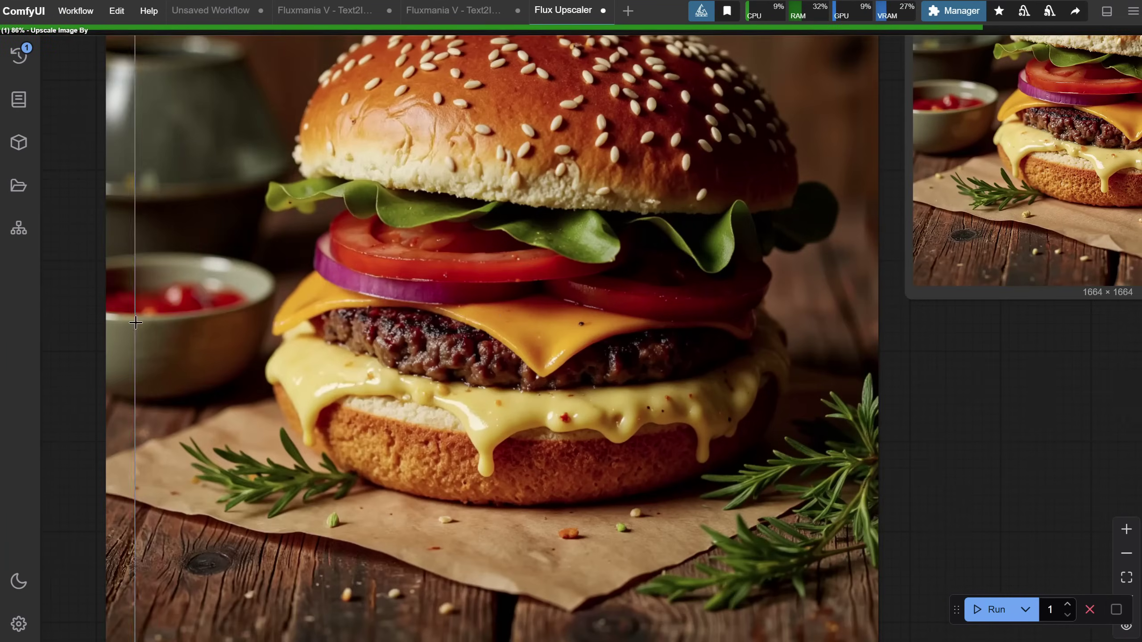
{"action": "scroll", "coordinate": [791, 293], "scroll_direction": "up", "scroll_amount": 5}
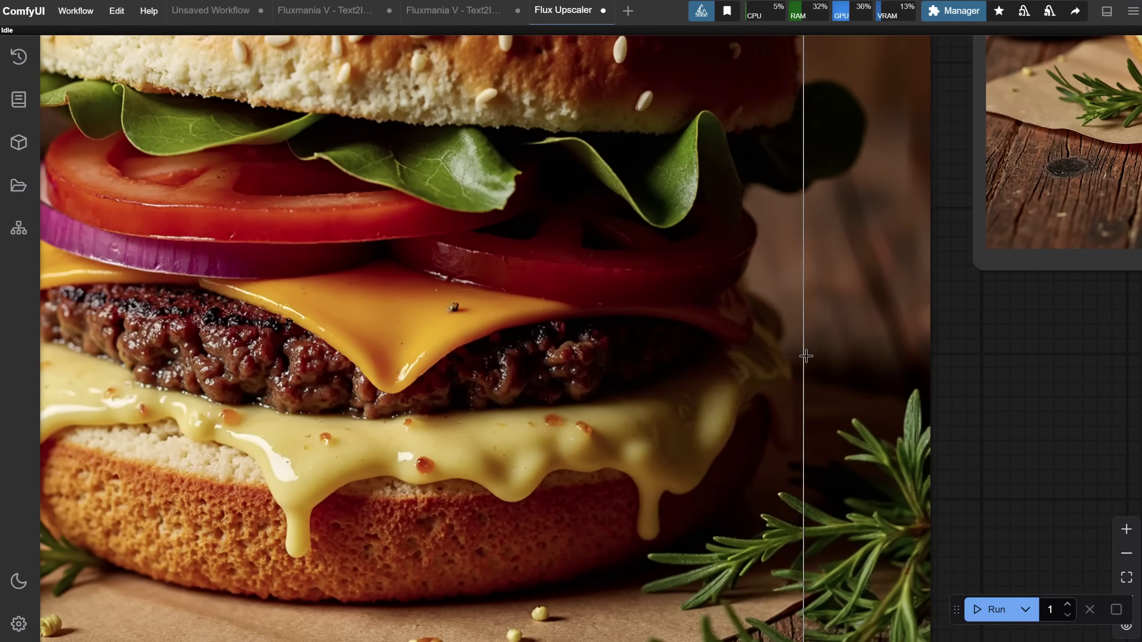
{"action": "scroll", "coordinate": [805, 353], "scroll_direction": "down", "scroll_amount": 3}
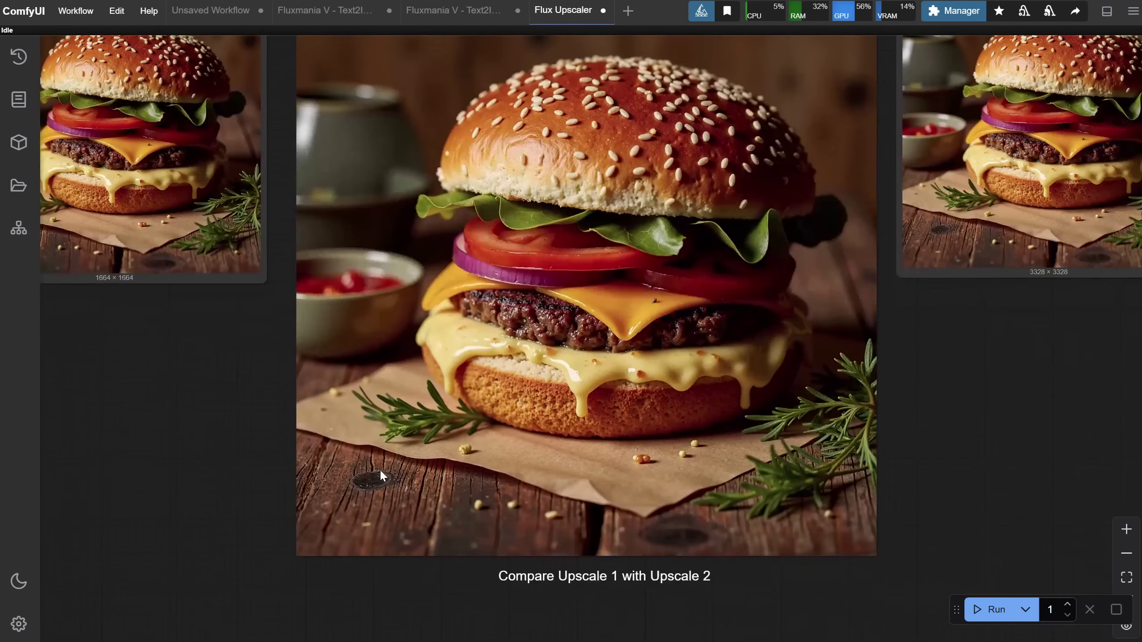
{"action": "scroll", "coordinate": [980, 382], "scroll_direction": "up", "scroll_amount": 5}
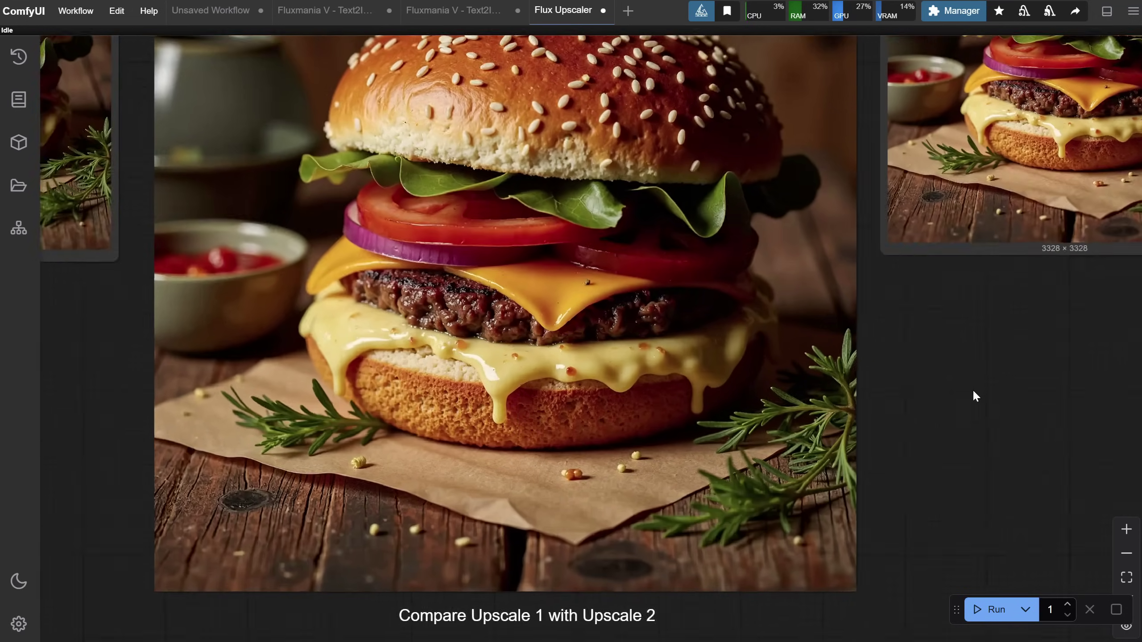
{"action": "scroll", "coordinate": [1026, 391], "scroll_direction": "up", "scroll_amount": 1}
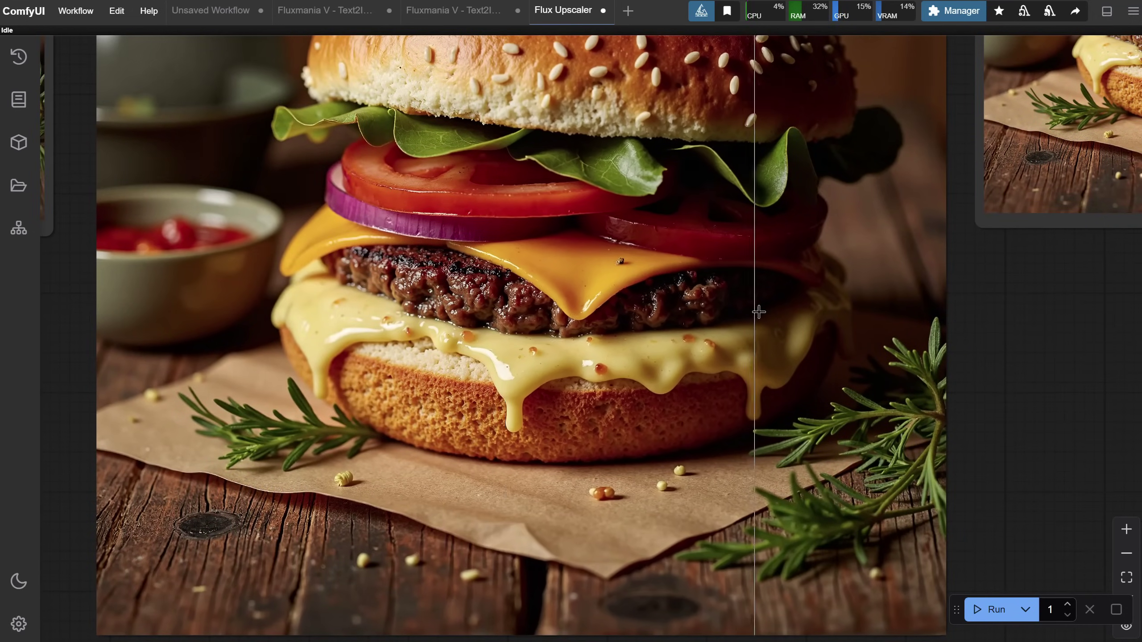
{"action": "scroll", "coordinate": [761, 310], "scroll_direction": "up", "scroll_amount": 4}
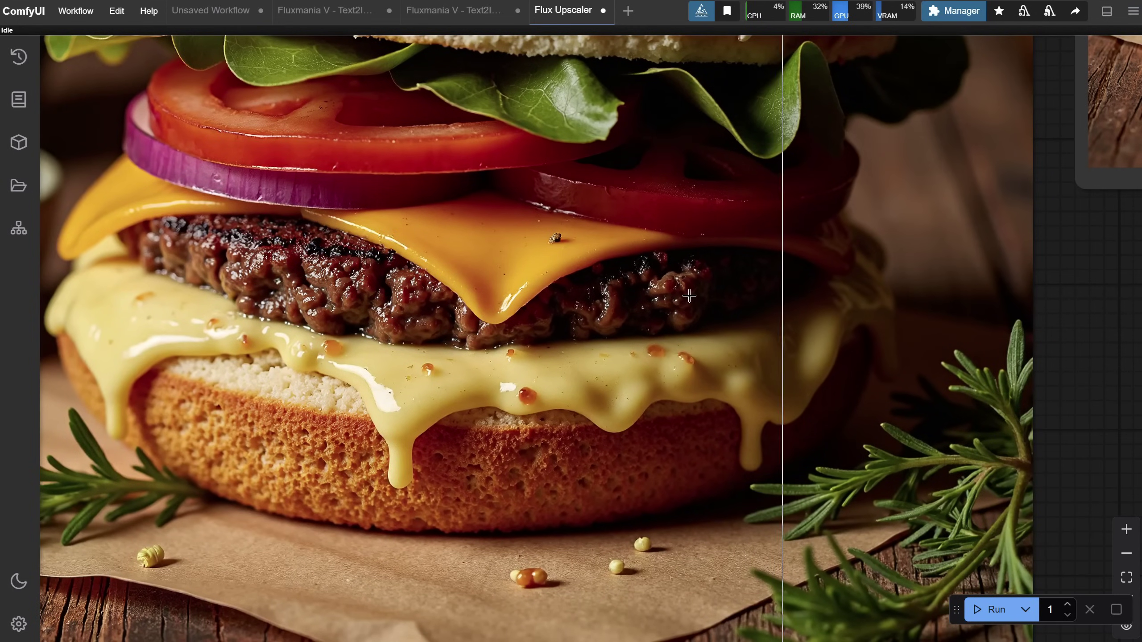
{"action": "scroll", "coordinate": [963, 286], "scroll_direction": "down", "scroll_amount": 3}
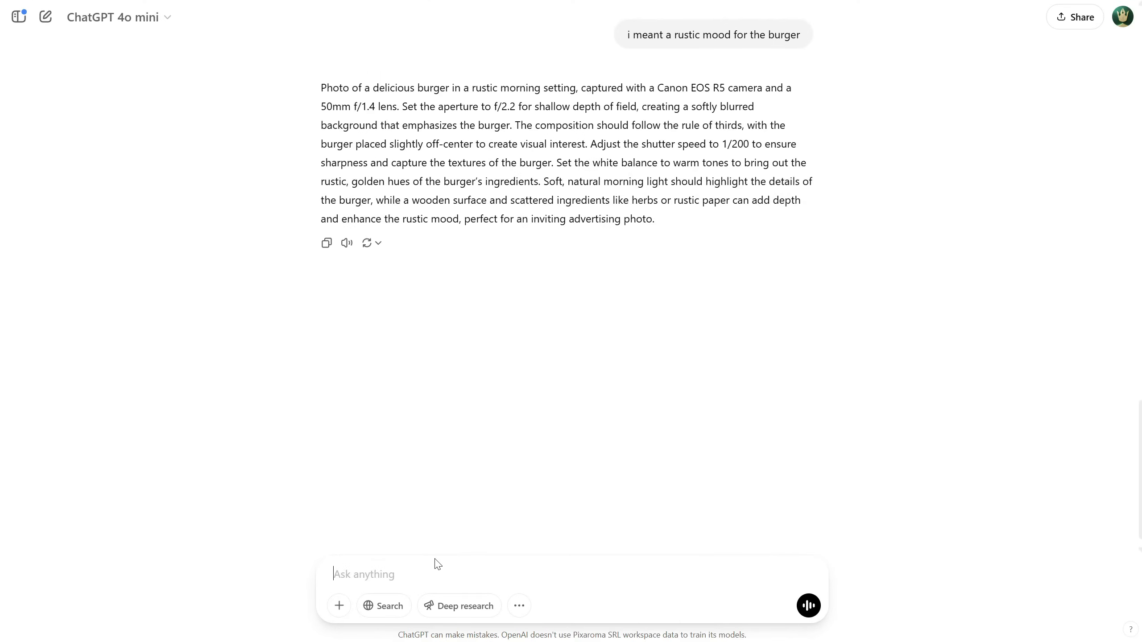
Get a ChatGPT photo prompt for a modern house with pool and palm tree and render it in txt2img
{"action": "type", "text": "photo of a modern house, with a pool, and a palm tree"}
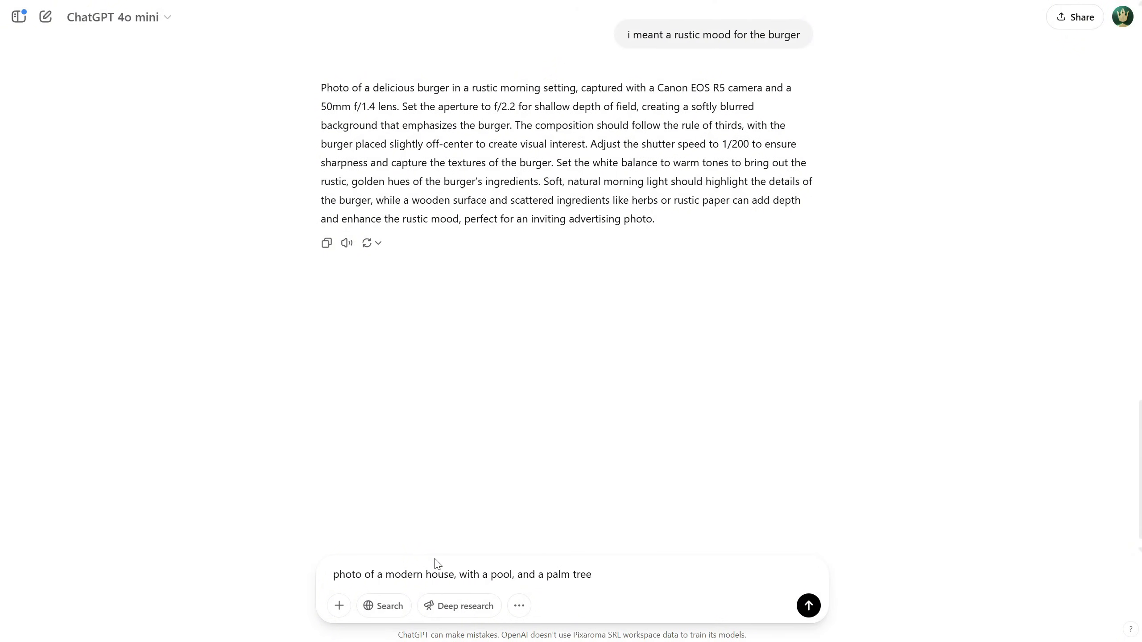
{"action": "key", "text": "Return"}
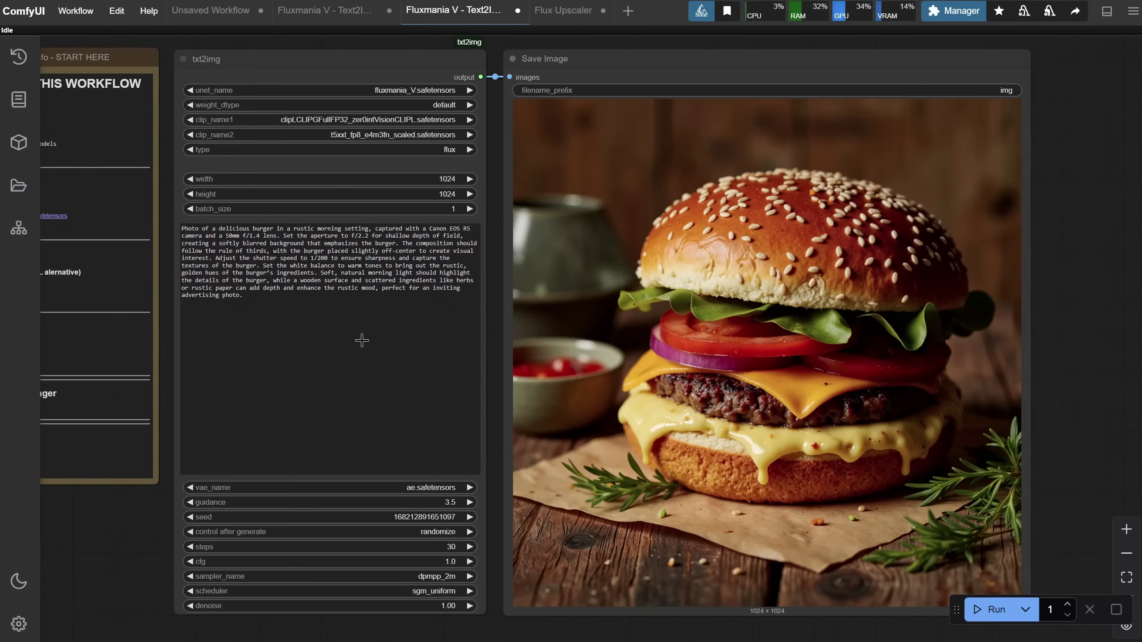
{"action": "left_click", "coordinate": [358, 343]}
{"action": "key", "text": "ctrl+a"}
{"action": "type", "text": "Landscape photo of a modern house with a pool and a palm tree, captured with a Nikon Z7 II camera and a 24-70mm f/2.8 lens. Set the aperture to f/8 for a wide depth of field, ensuring the entire scene, from the house to the pool and palm tree, is in sharp focus. The composition should follow the rule of thirds, with the house positioned off-center to the right and the palm tree creating a balanced visual element. Adjust the shutter speed to 1/250 to maintain sharpness and capture the clean lines of the modern architecture. Set the white balance to neutral for natural color tones, with reflections of the house and palm tree in the pool's water adding depth and interest to the scene."}
{"action": "left_click", "coordinate": [986, 620]}
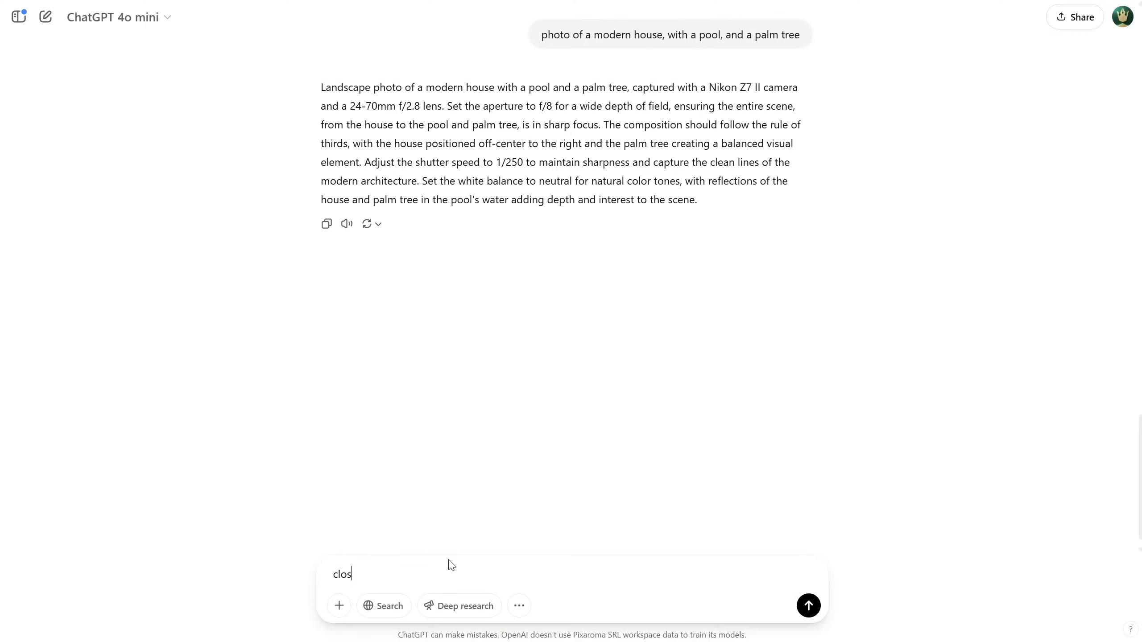
Ask ChatGPT for a close-up portrait prompt of a rusty mech robot with red eyes, and copy it
{"action": "type", "text": "seup portrait of a mech rusty robot, futuristic but rusty and old, epic,"}
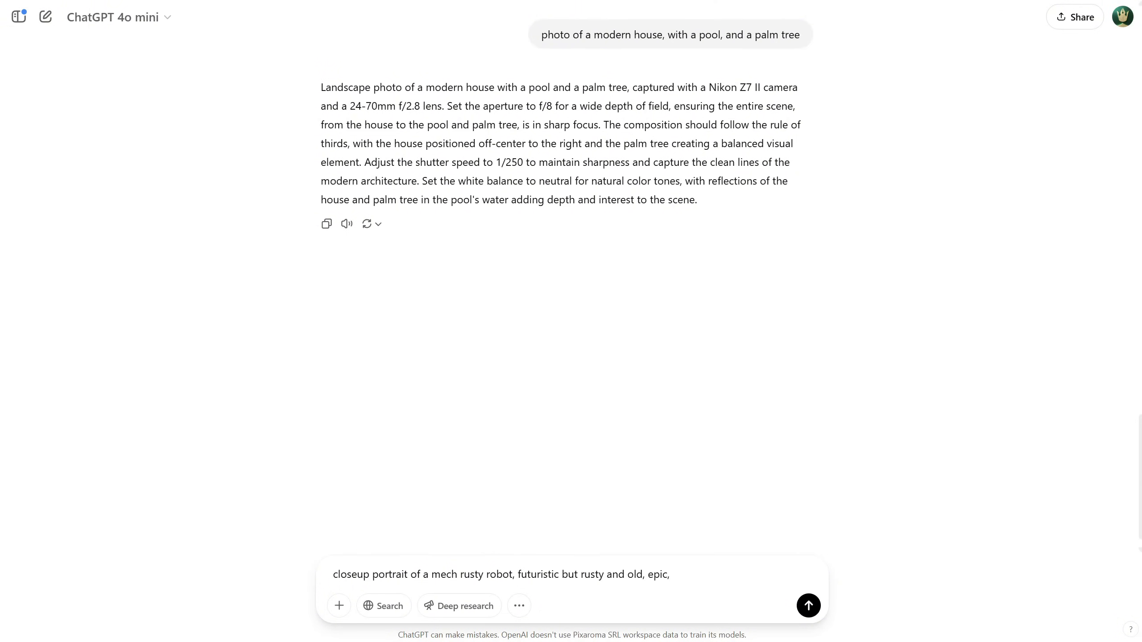
{"action": "type", "text": "eyes"}
{"action": "key", "text": "Return"}
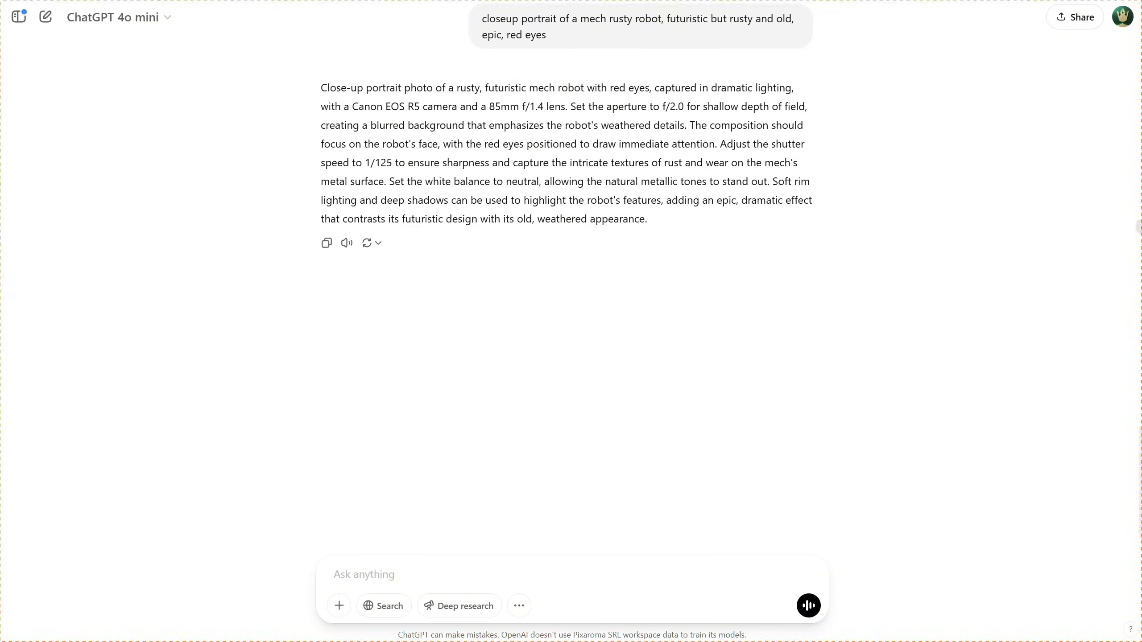
{"action": "left_click", "coordinate": [326, 247]}
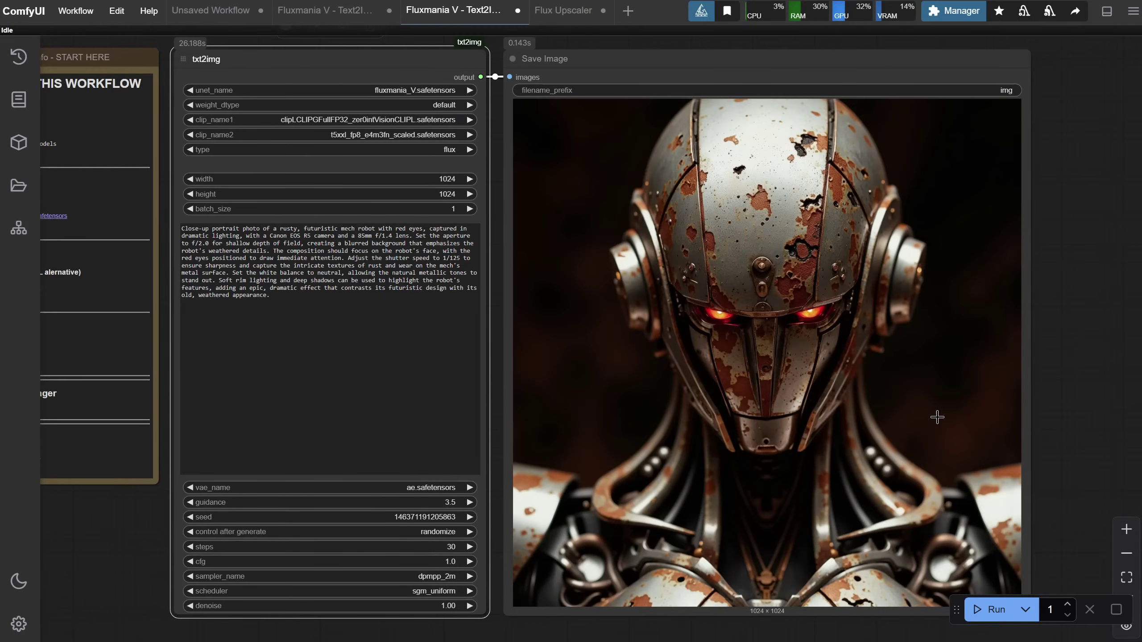
Request a 'macro photo of a steampunk flower' prompt, then refine it to a futuristic bronze-metal flower
{"action": "type", "text": "macro photo of a steampunk flower"}
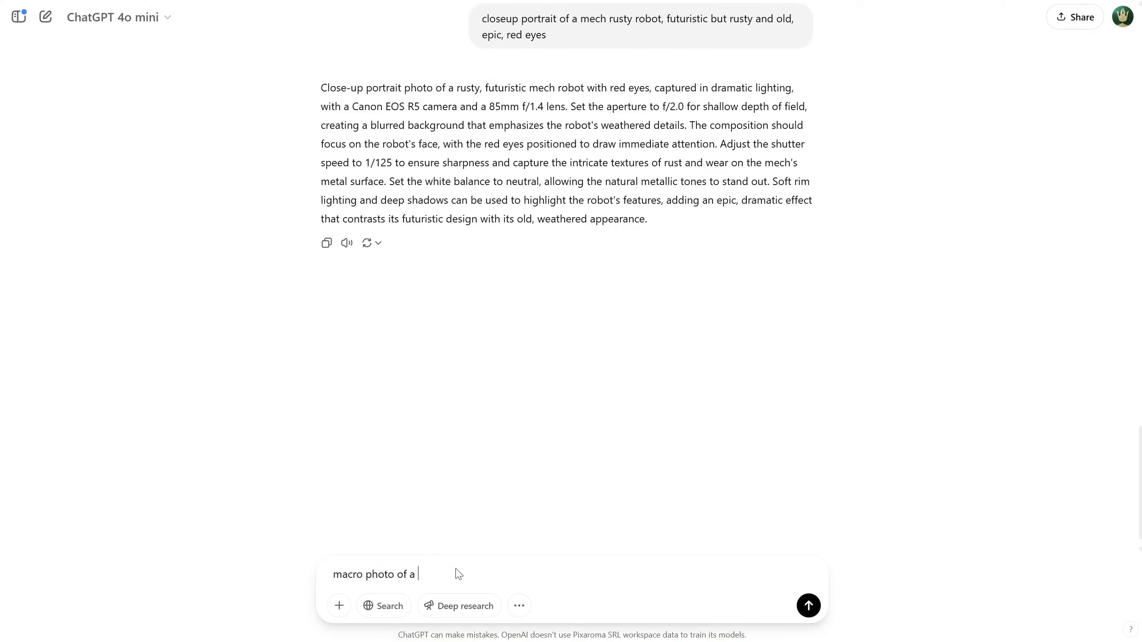
{"action": "key", "text": "Return"}
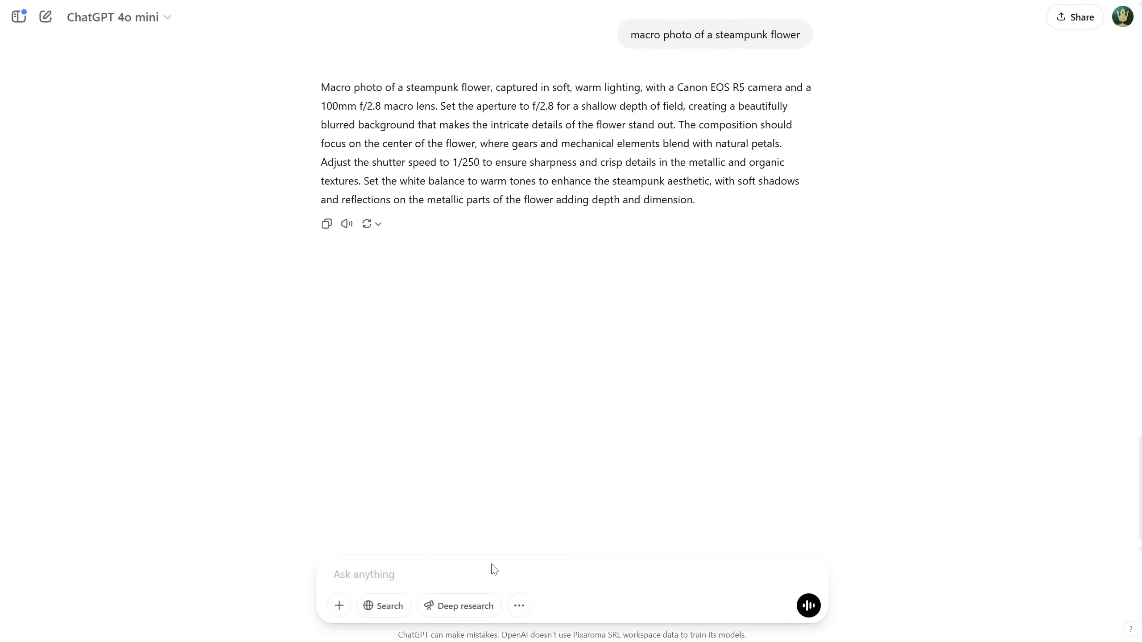
{"action": "type", "text": "i want the flower more futuristic, made from"}
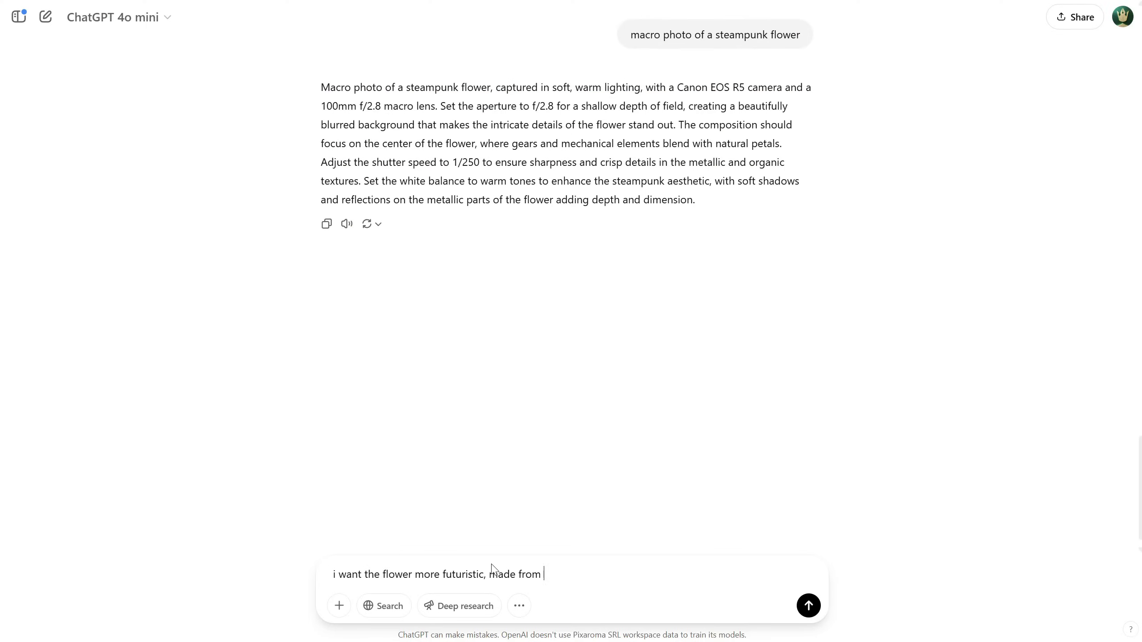
{"action": "type", "text": " bronze metal"}
{"action": "key", "text": "Return"}
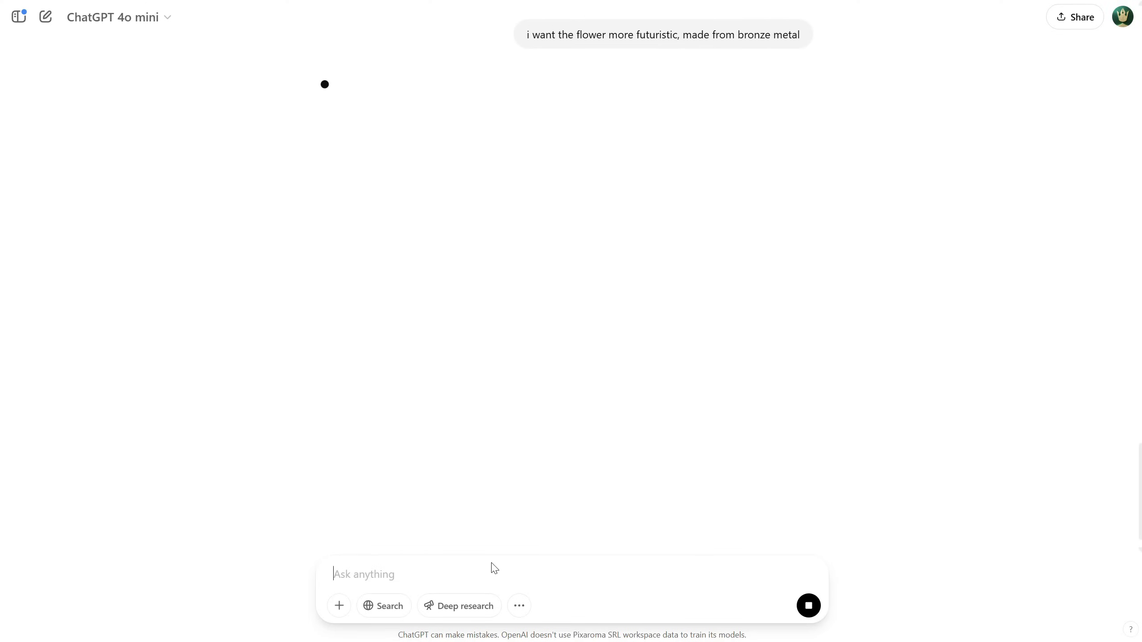